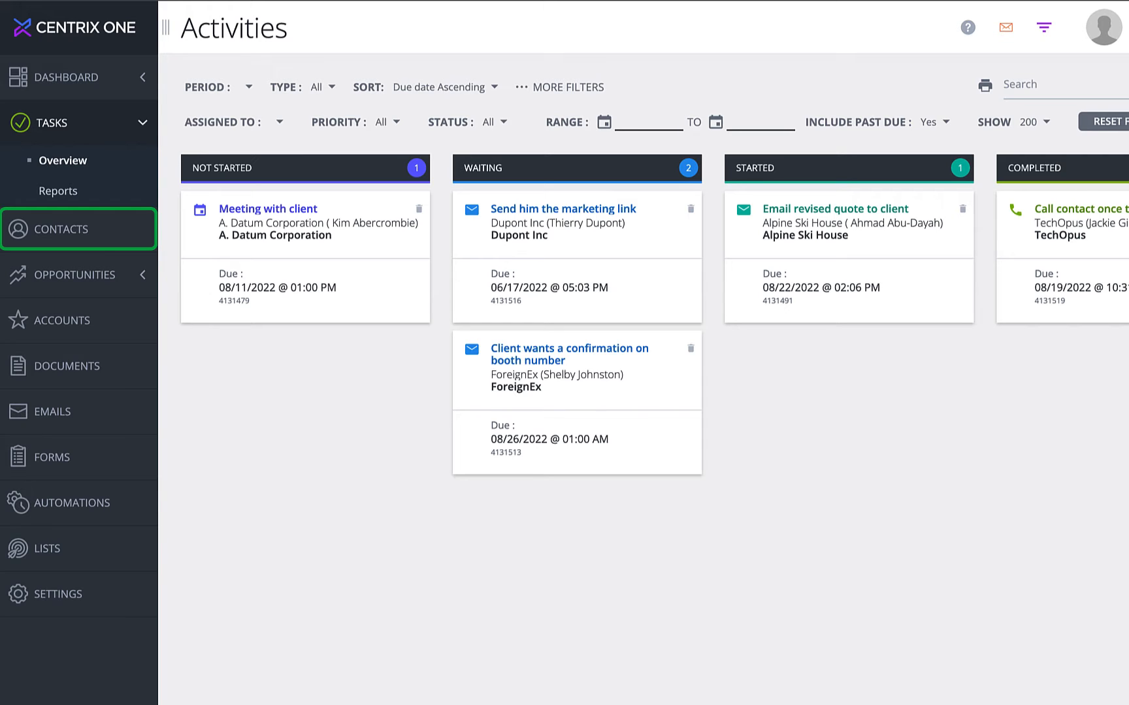
From Contacts, open the Contoso Pharmaceuticals contact's record and start a new task in its Tasks panel.
left_click(96, 239)
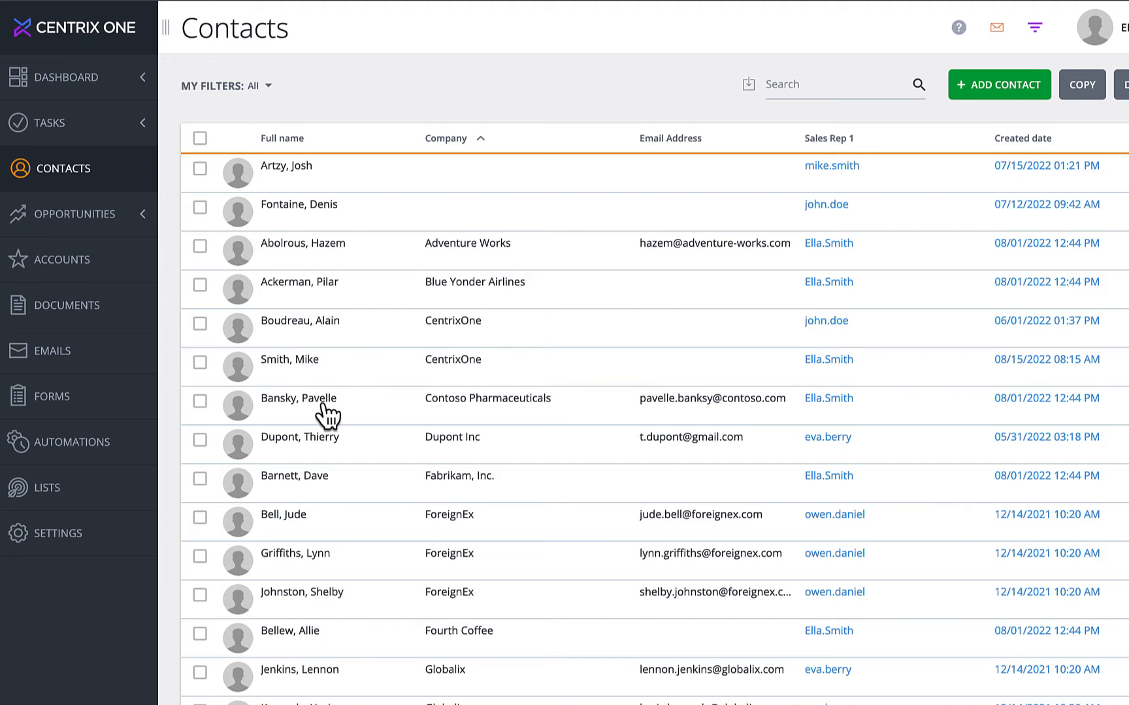
left_click(323, 405)
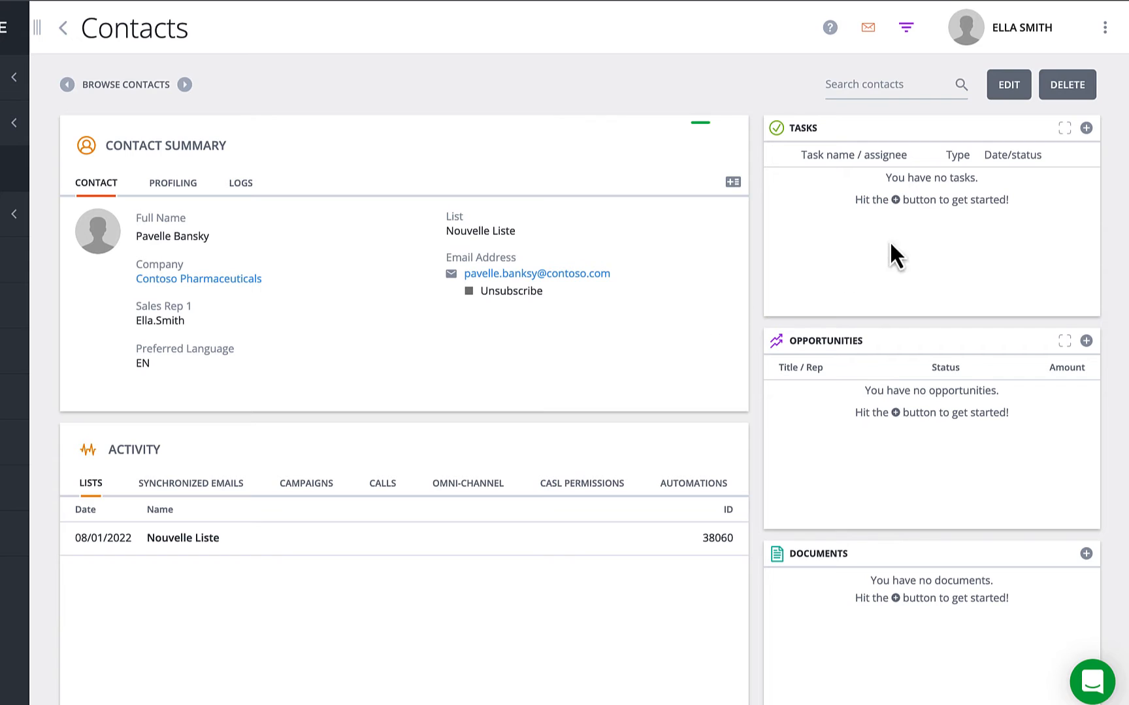
left_click(1086, 128)
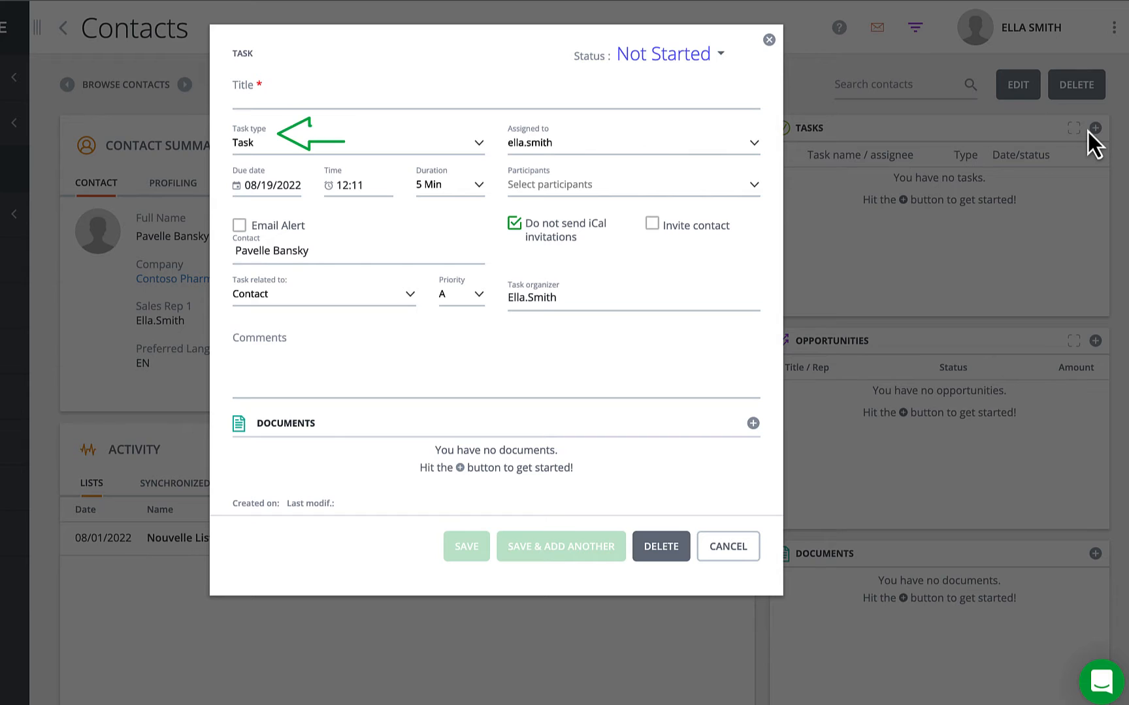
Try Phone as the task type, then switch it back to Email.
left_click(478, 146)
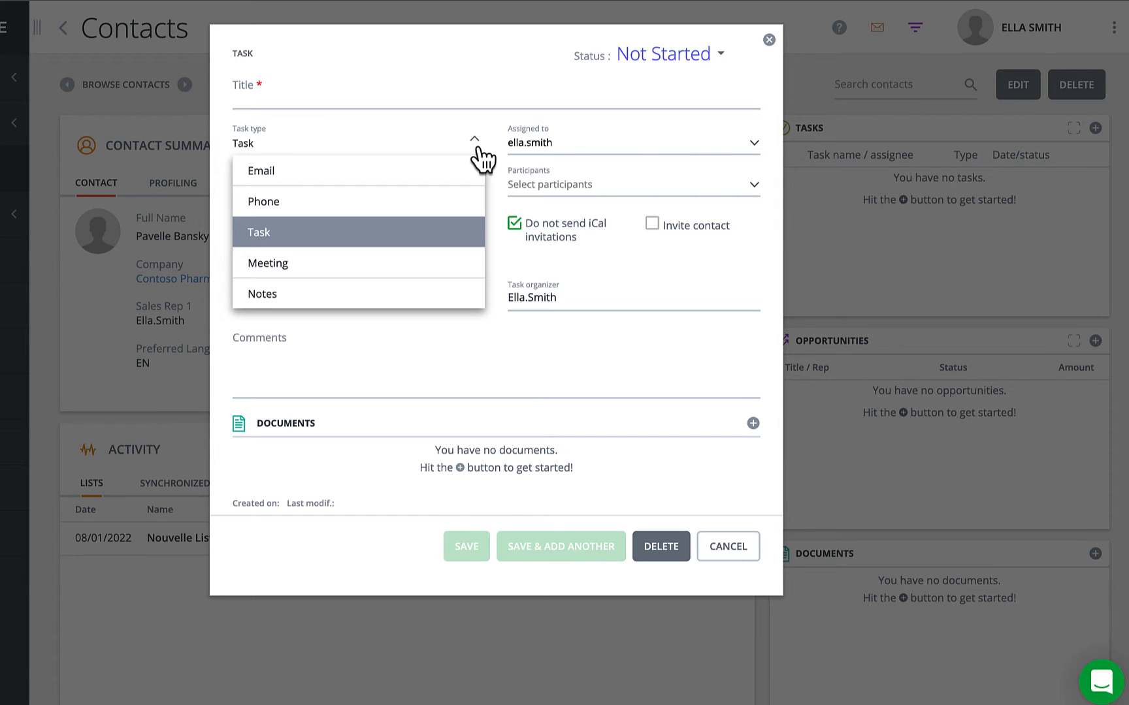
left_click(456, 198)
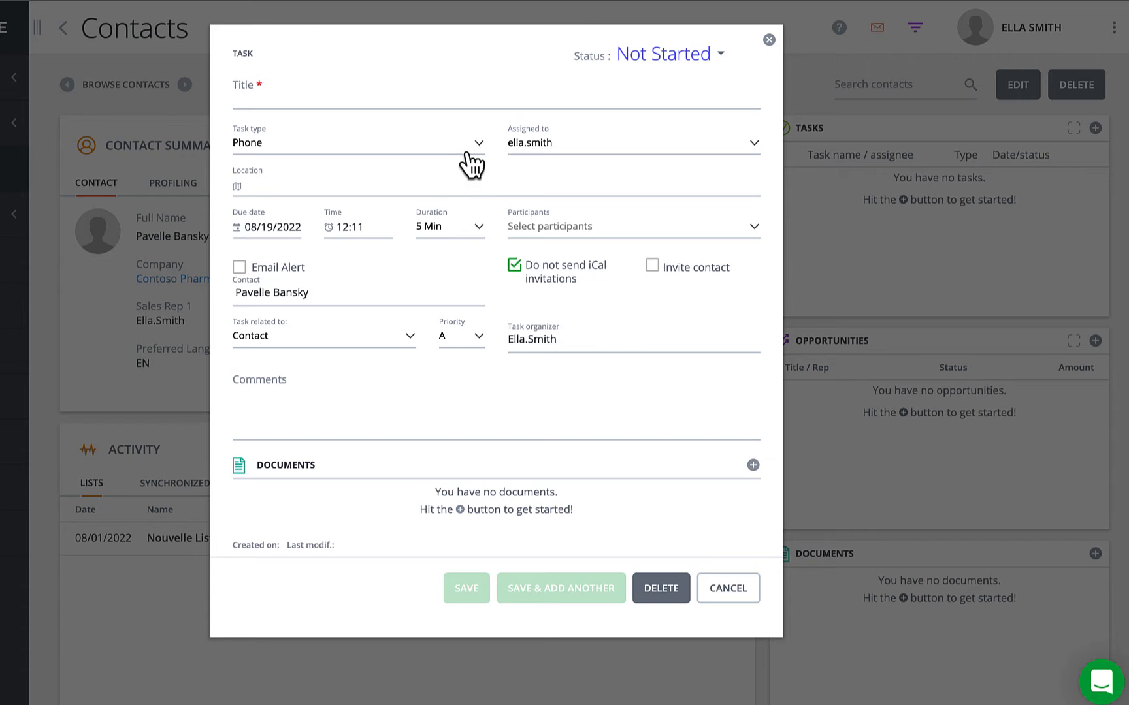
left_click(470, 159)
left_click(465, 170)
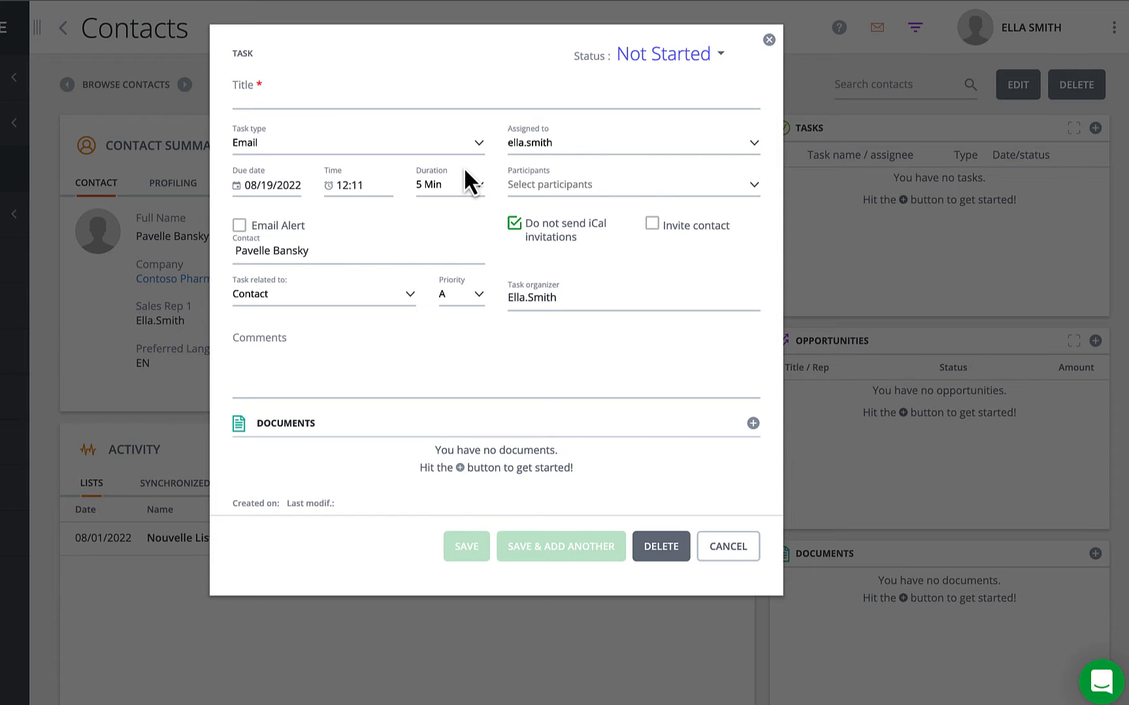
Title the task 'On site meeting'.
left_click(308, 91)
type("On site ")
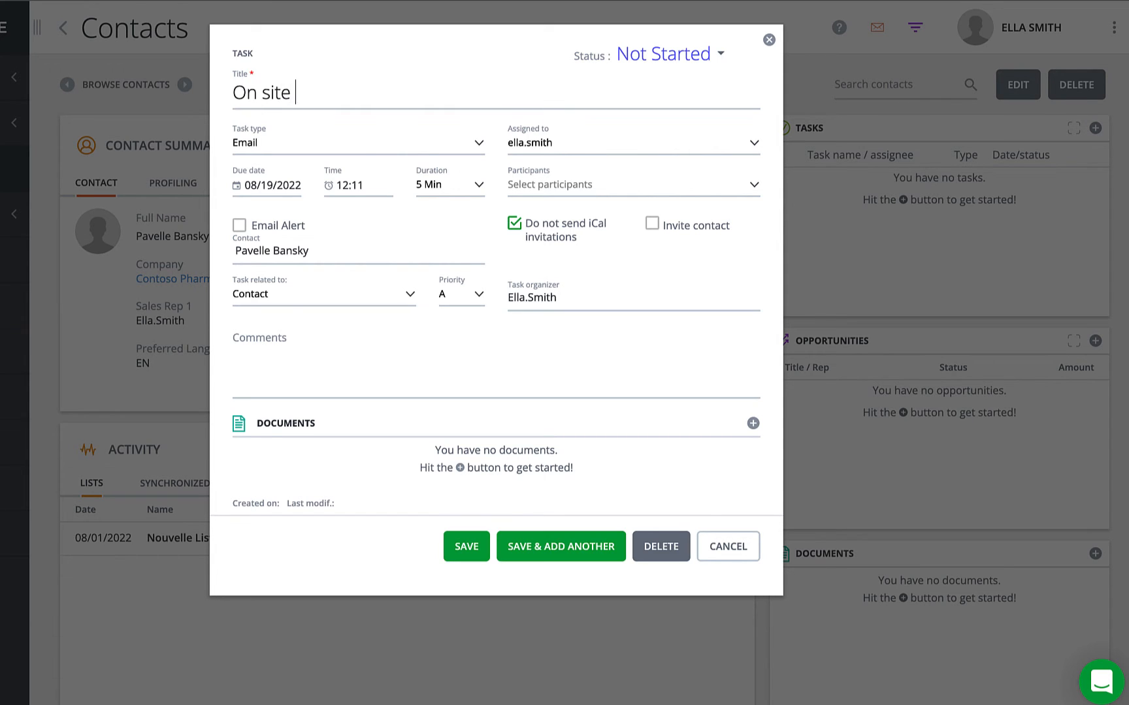
type("meeting")
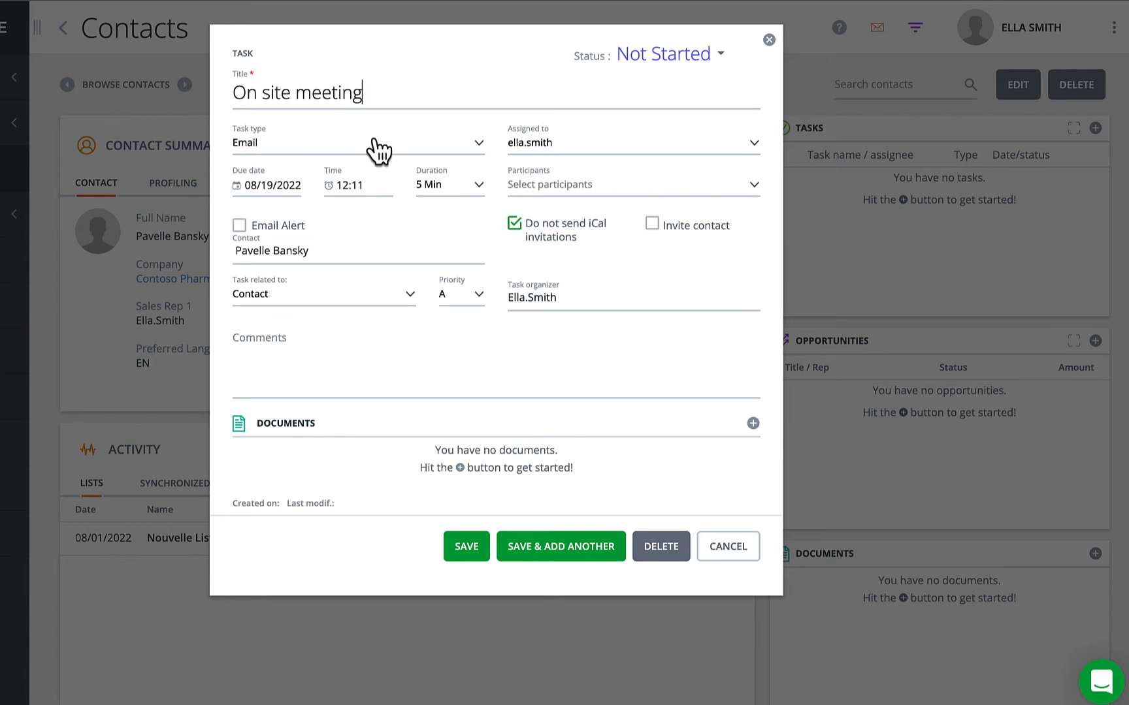
left_click(378, 154)
left_click(316, 263)
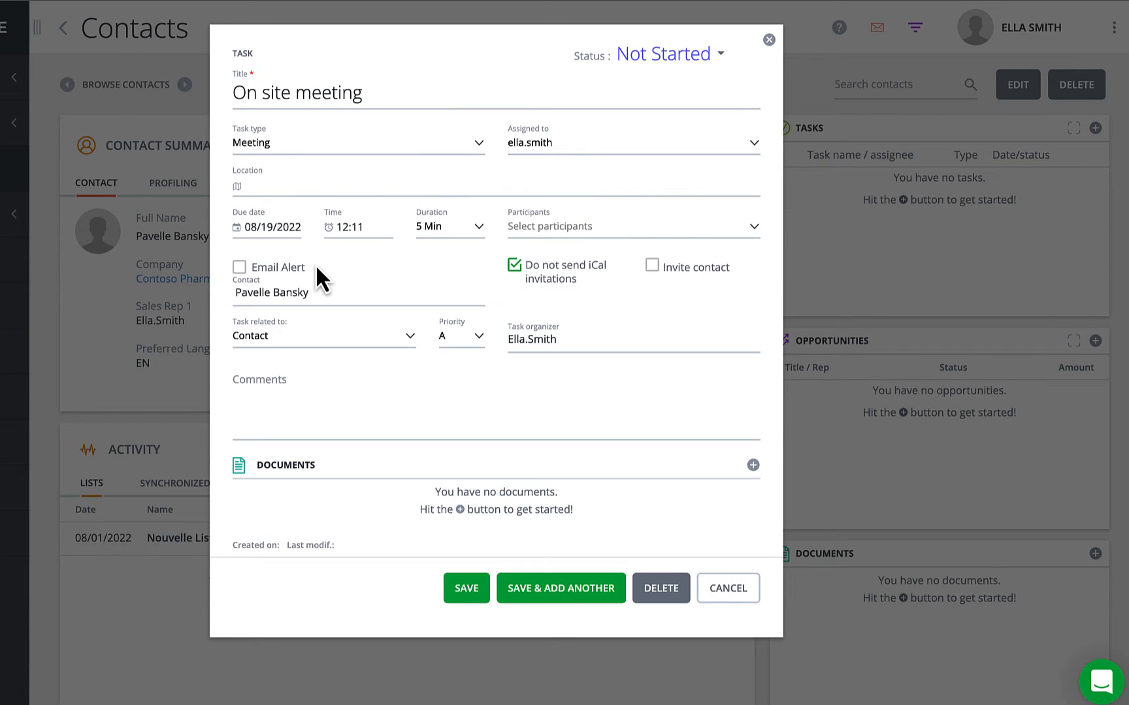
left_click(313, 186)
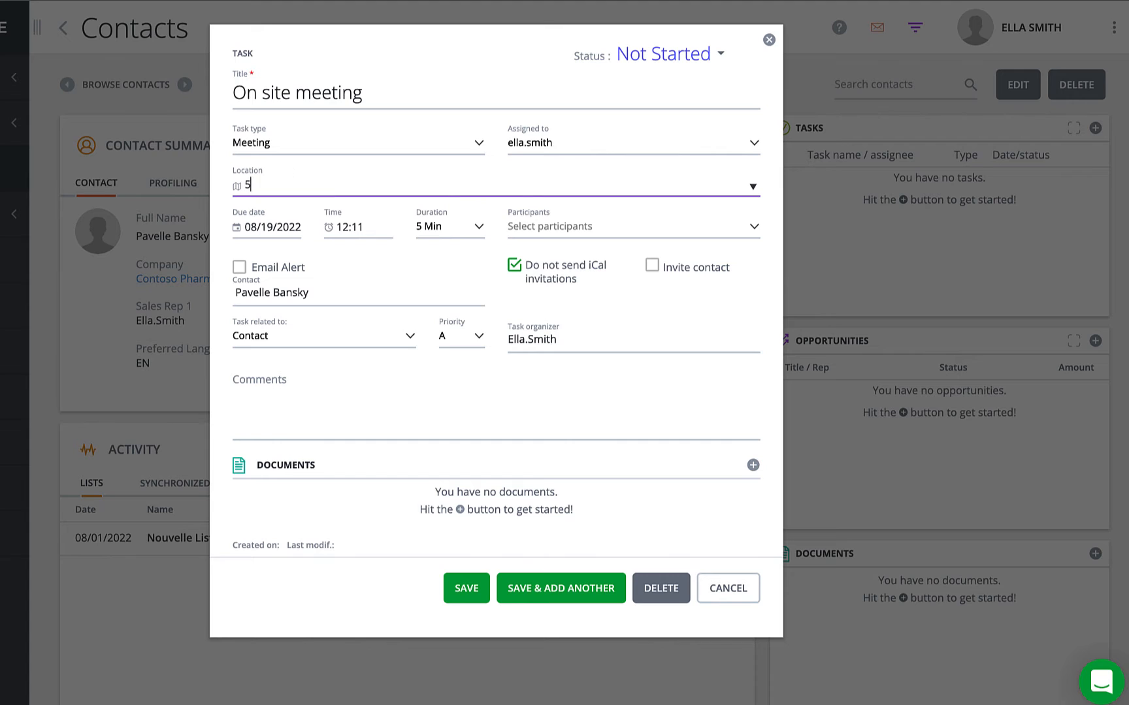
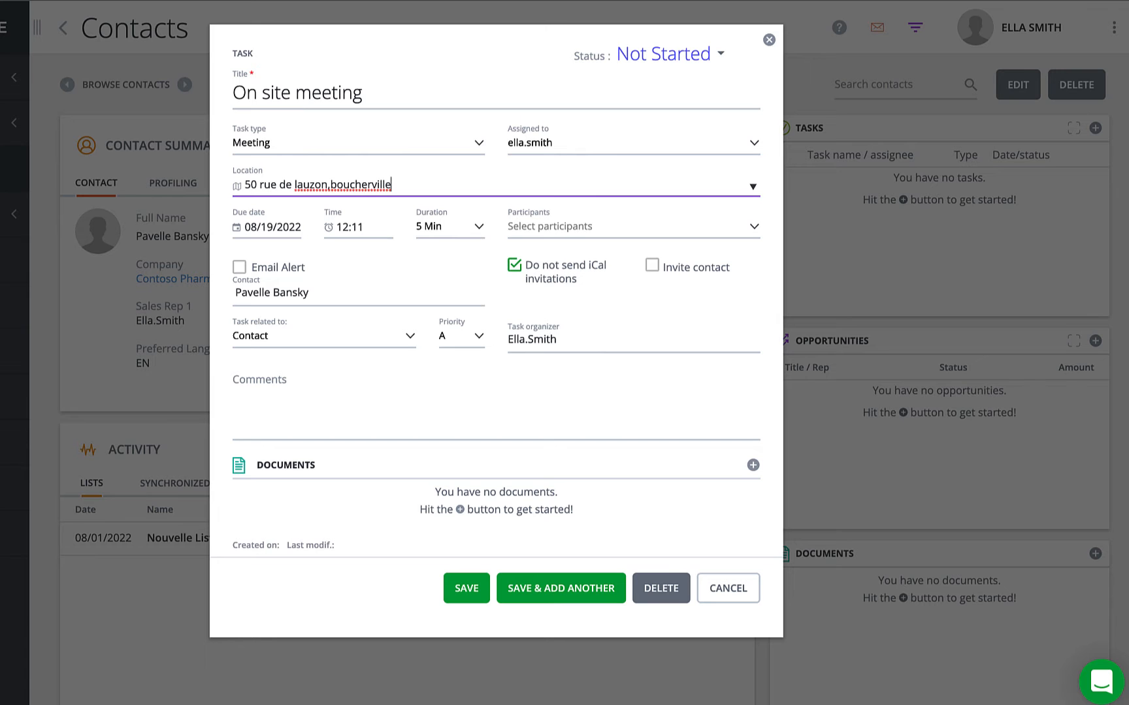
Check the location on the map preview, zooming out twice, then close it.
left_click(238, 189)
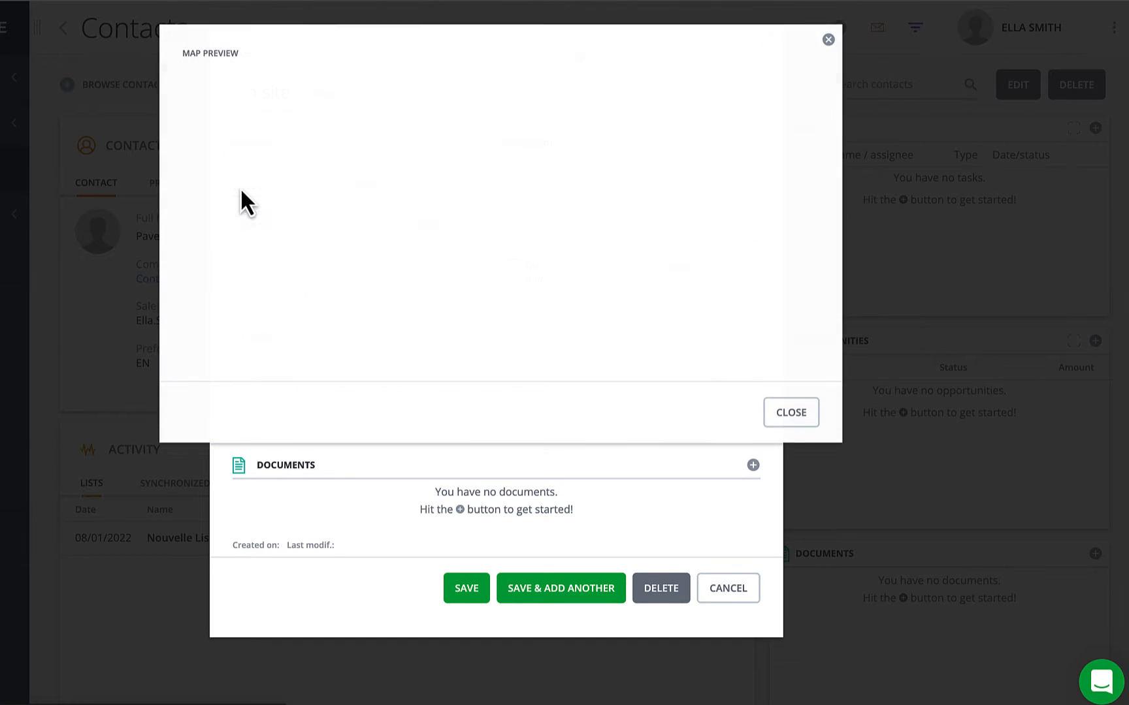
left_click(795, 336)
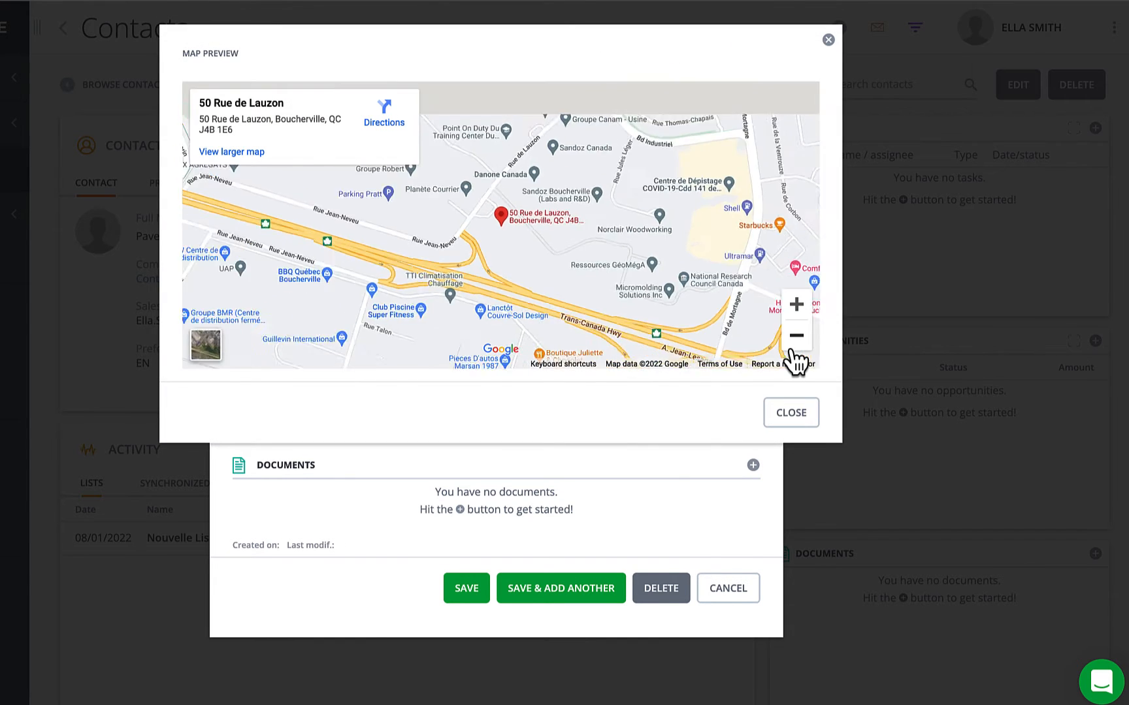
left_click(796, 336)
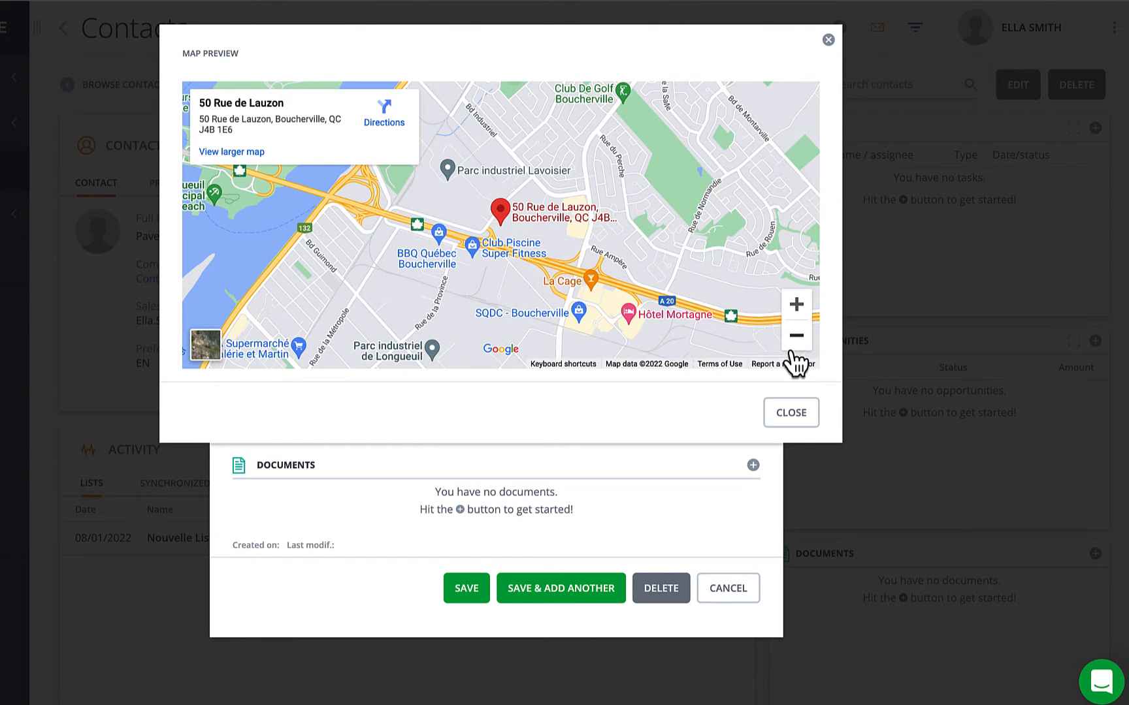
left_click(792, 421)
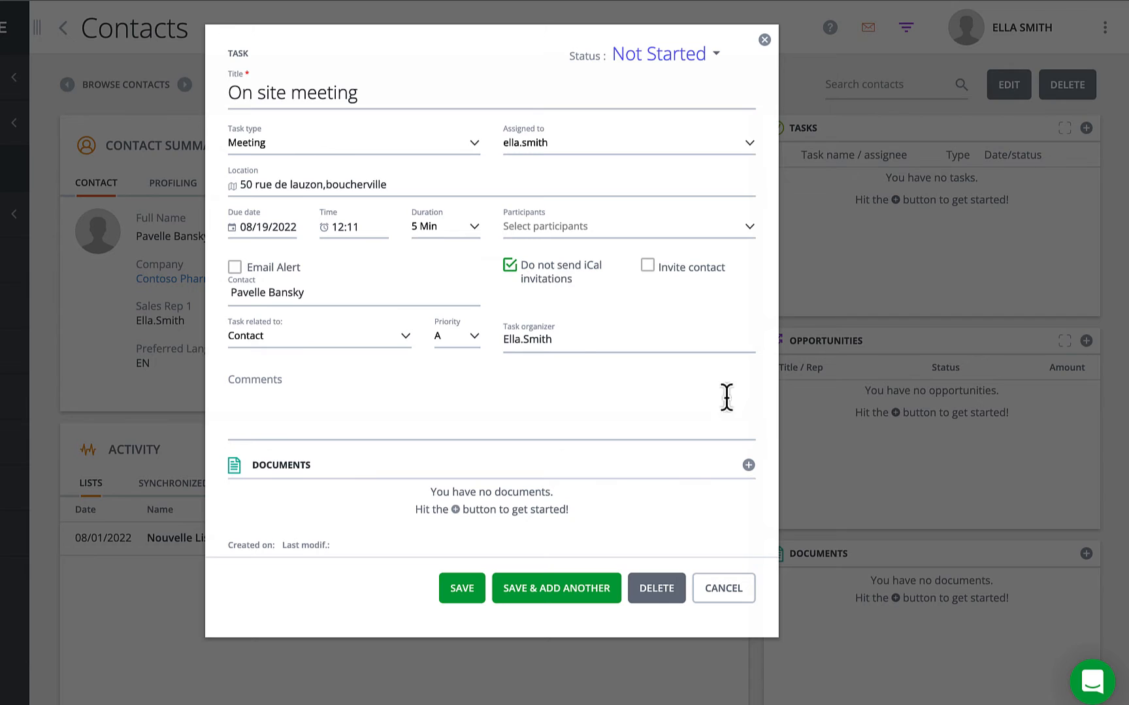
Set the due date to August 26, the time to 01:30, and the duration to 60 Min.
left_click(276, 228)
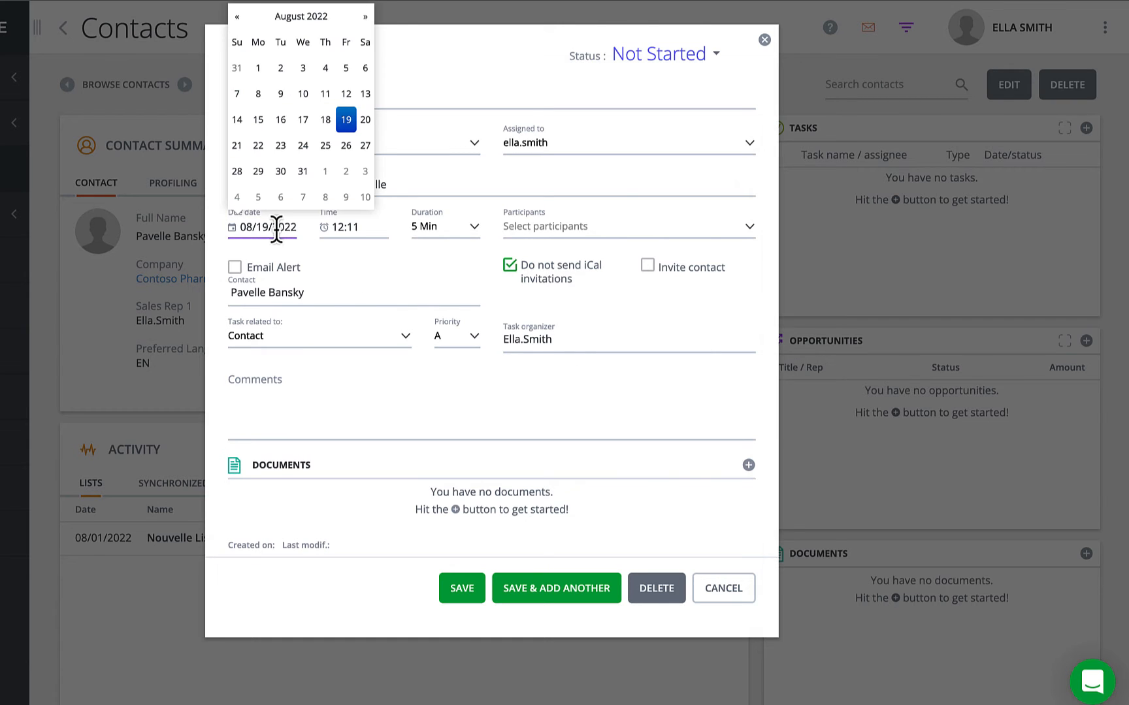
left_click(342, 154)
left_click(345, 227)
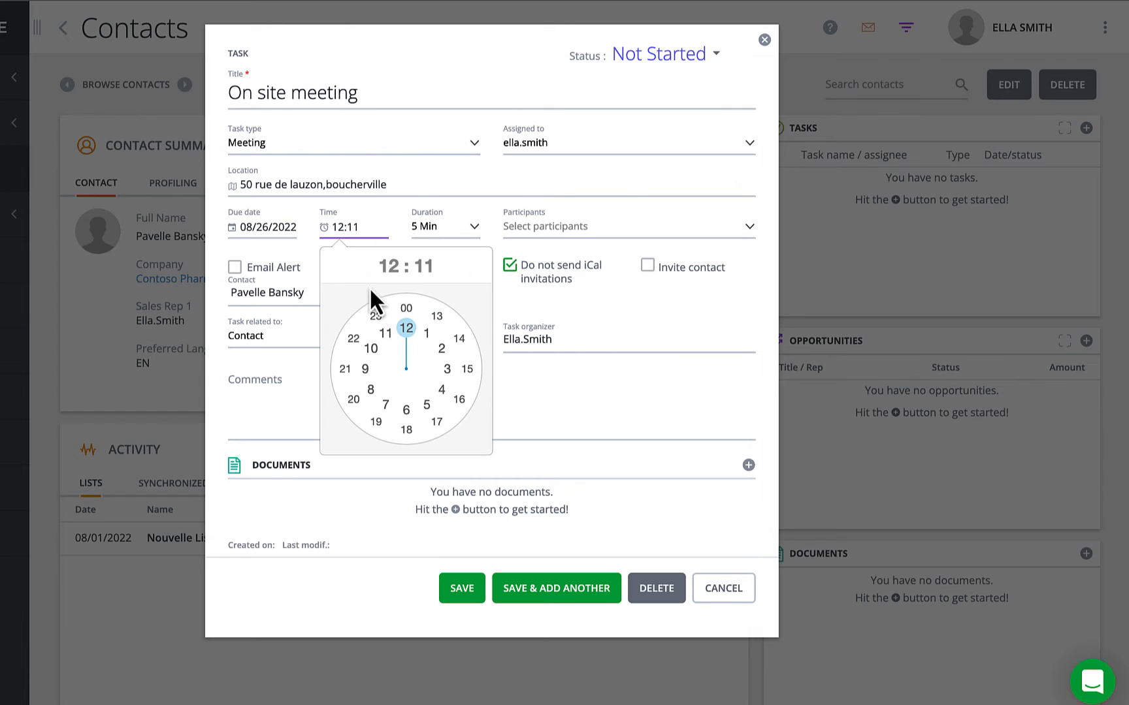
left_click(425, 336)
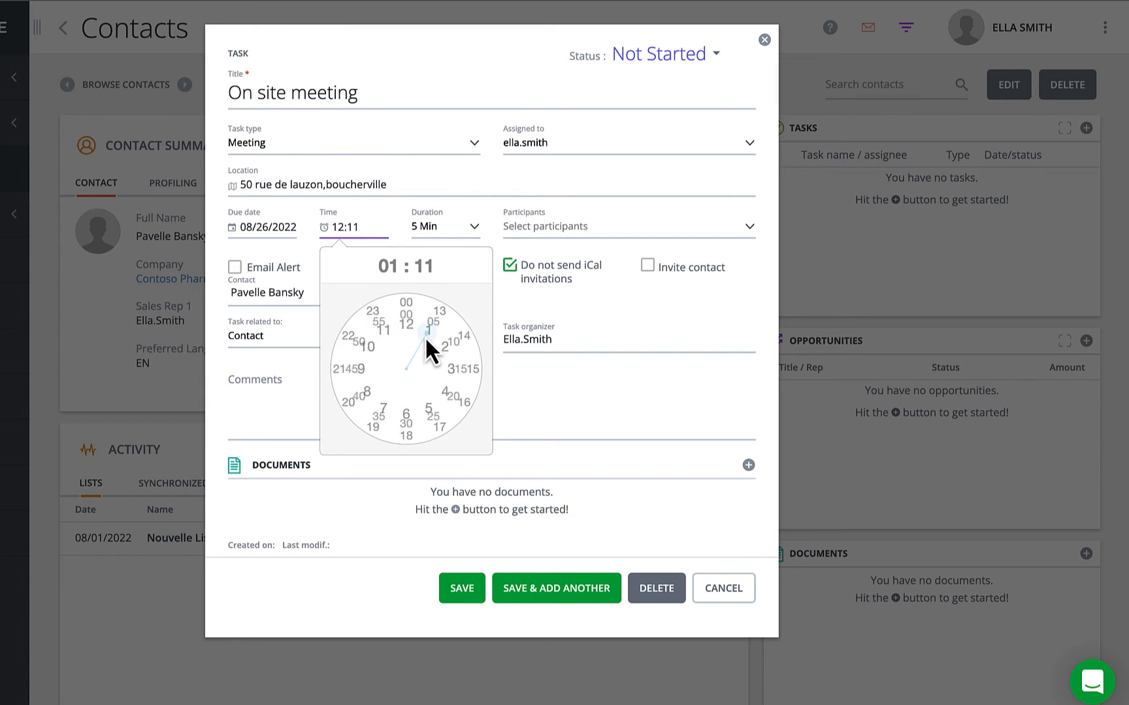
left_click(406, 429)
left_click(446, 229)
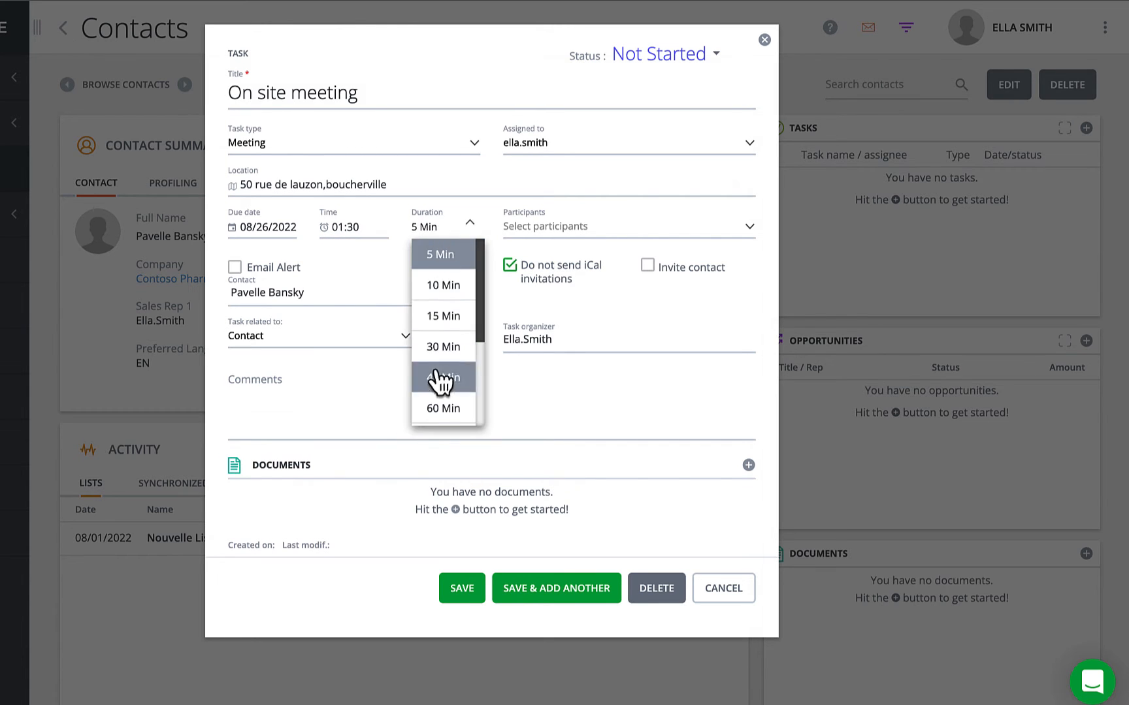
left_click(442, 408)
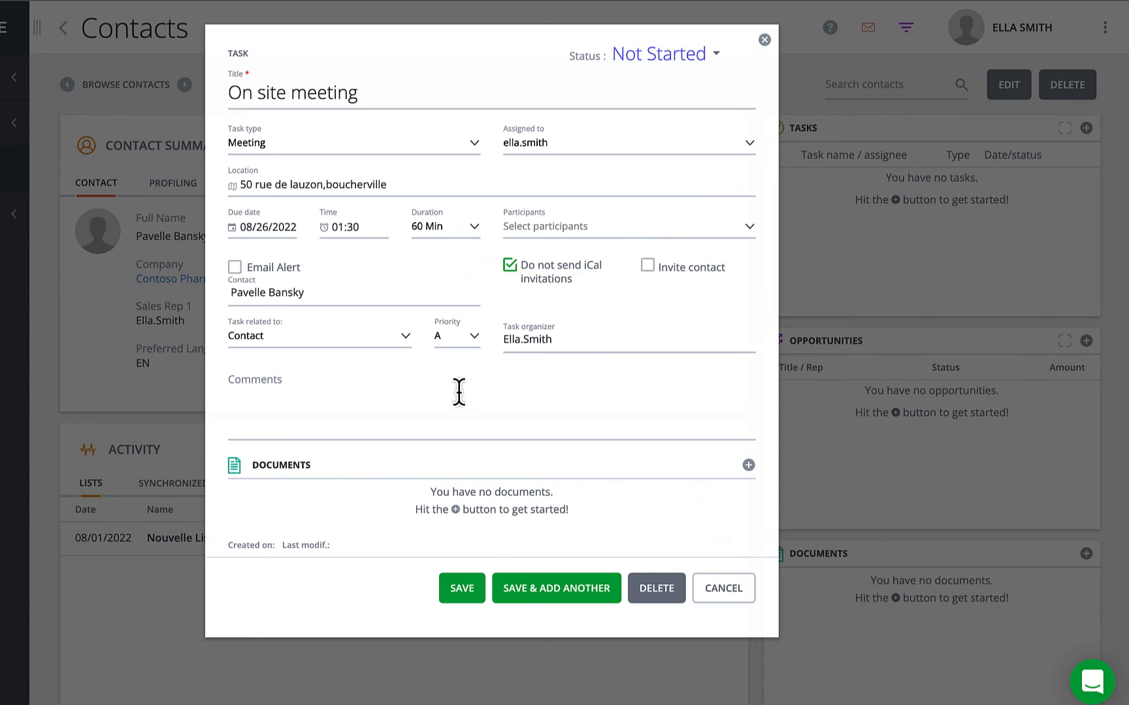
Add two users as participants, toggle a third on and off, then remove the second, leaving one invited.
left_click(749, 230)
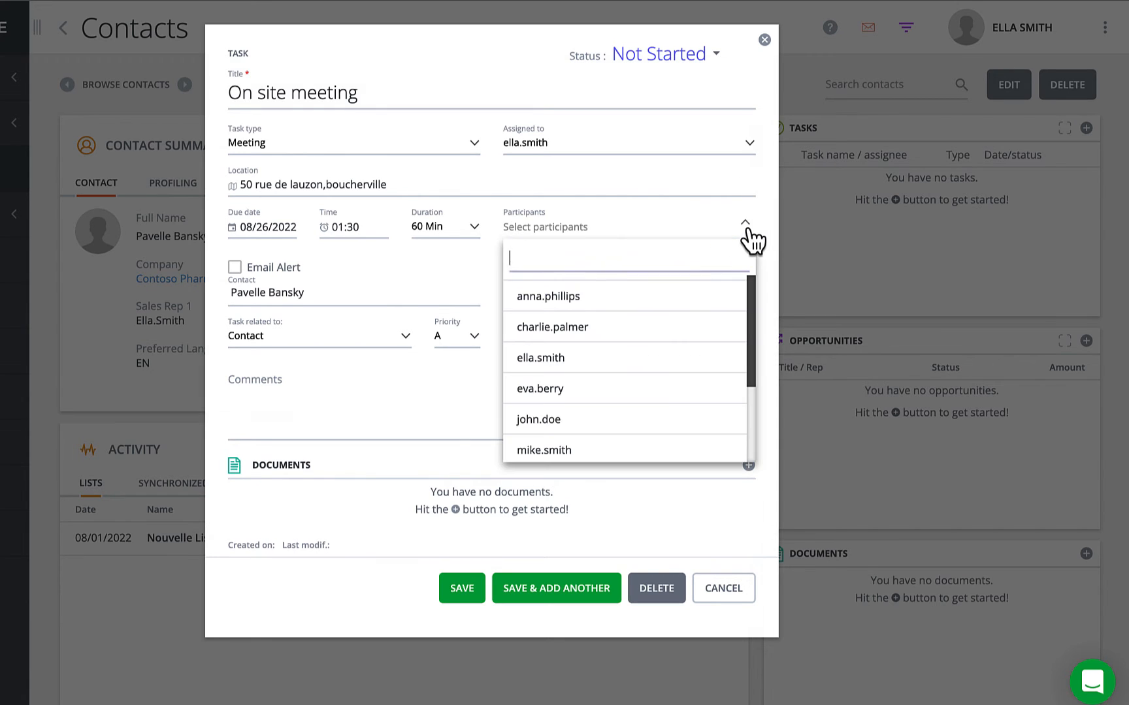
left_click(699, 301)
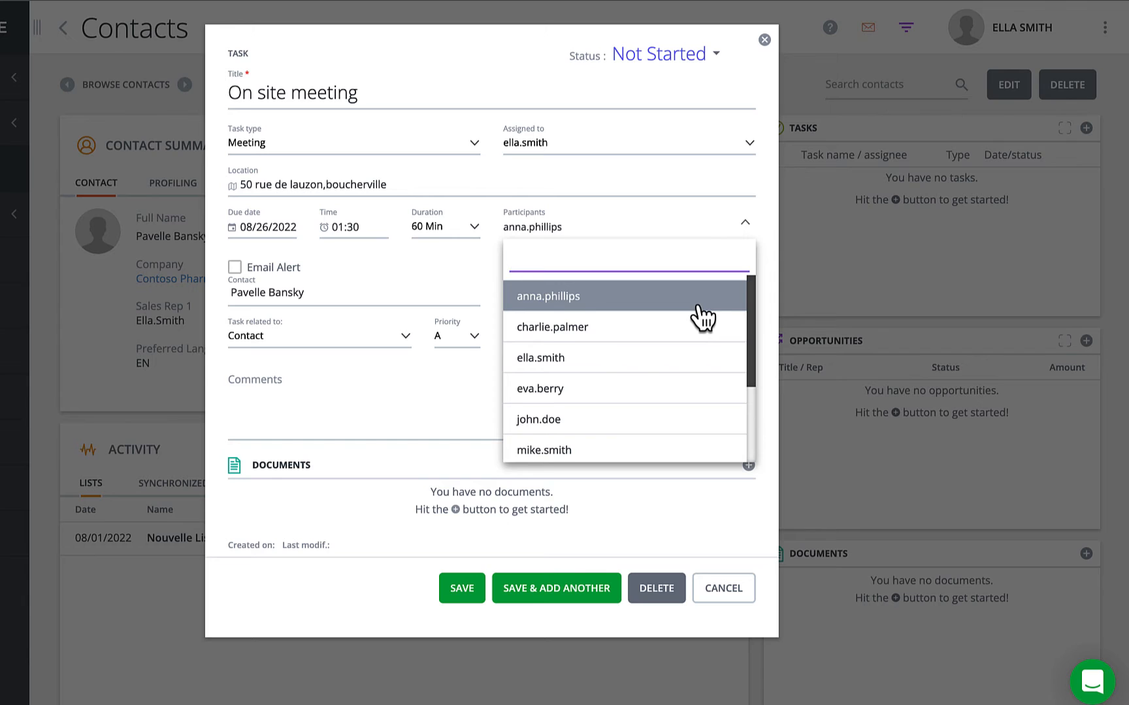
left_click(698, 326)
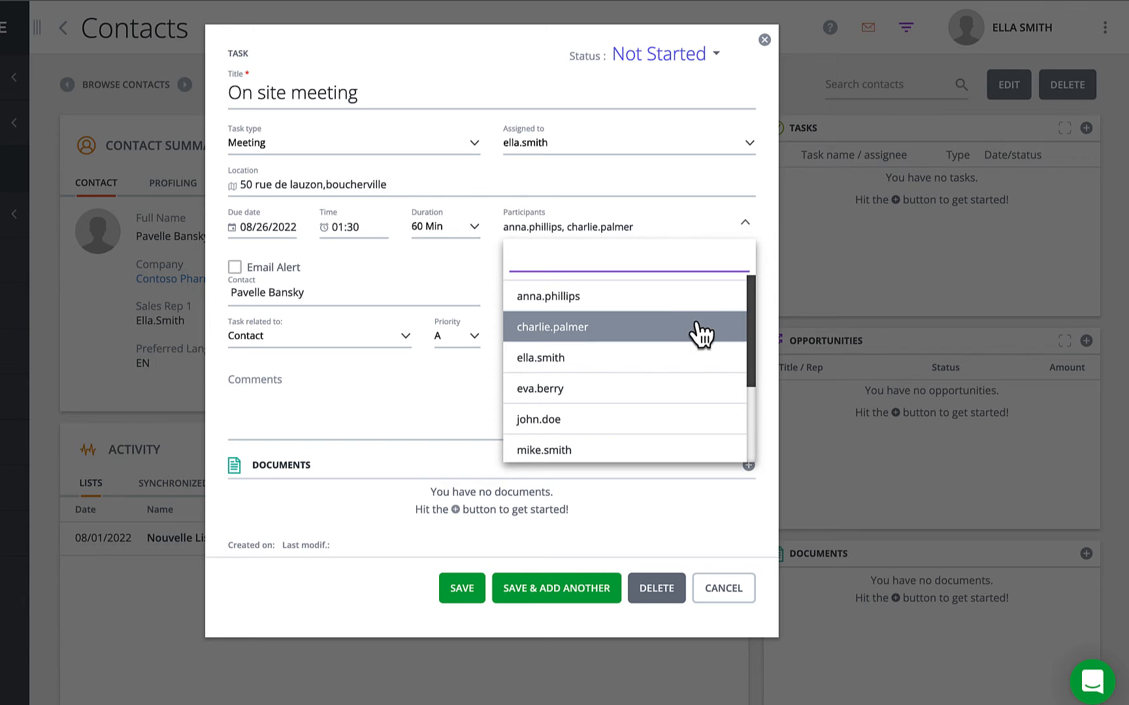
left_click(688, 388)
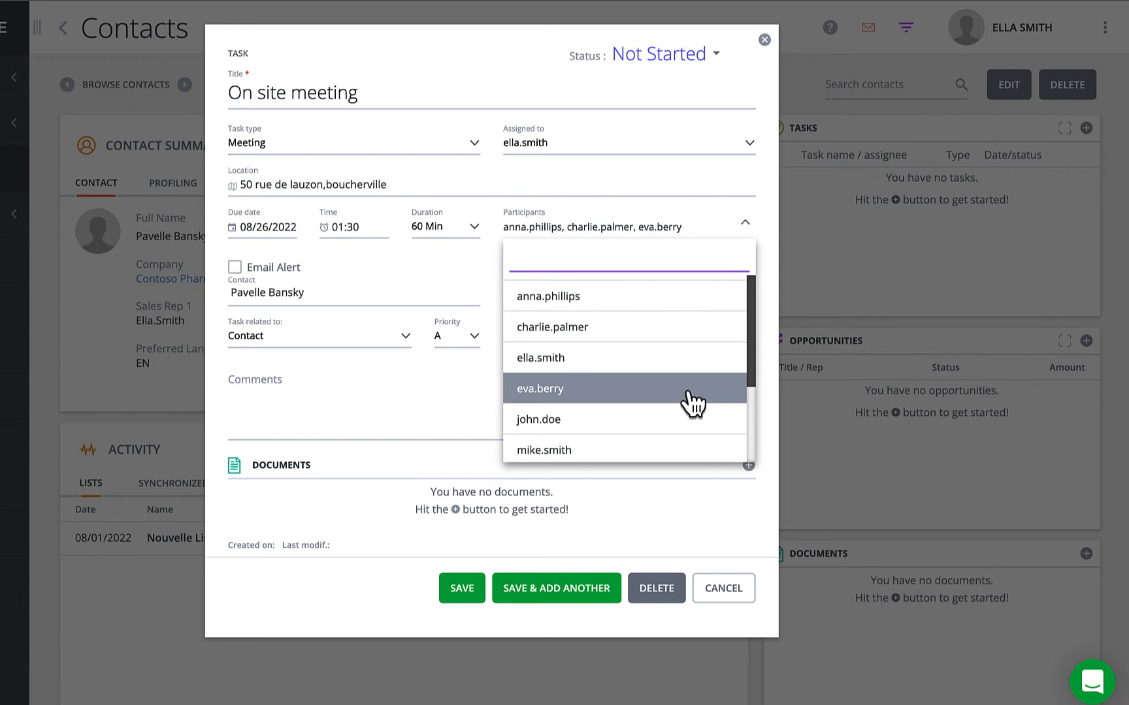
left_click(689, 389)
left_click(697, 329)
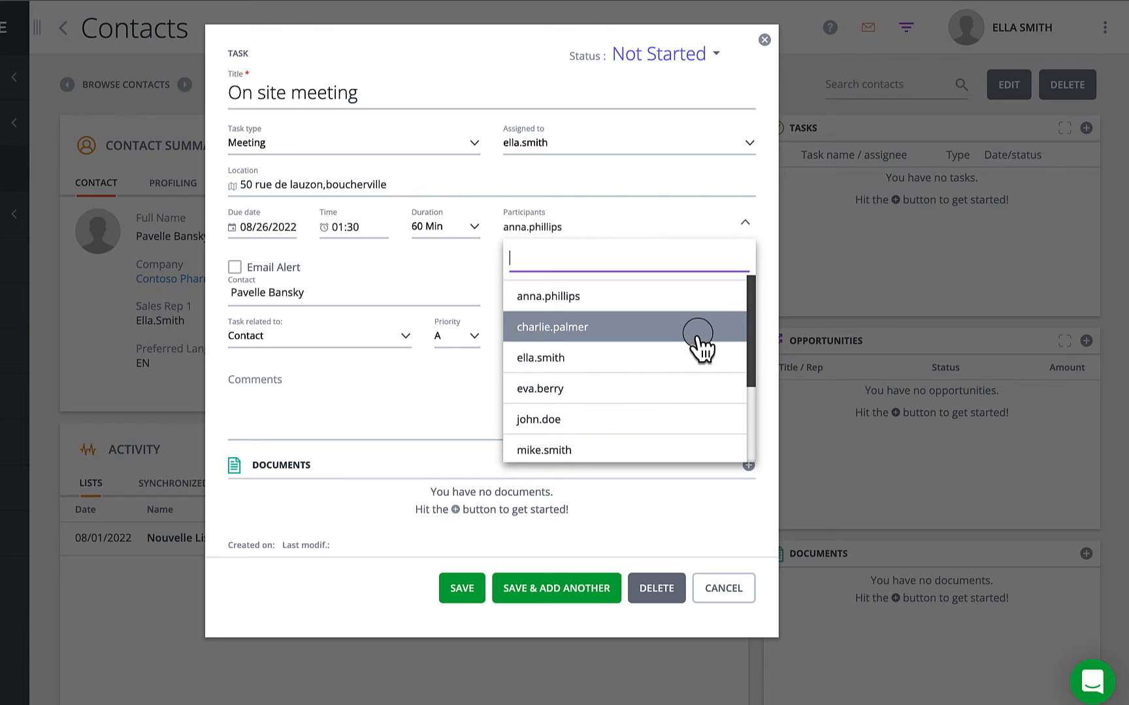
left_click(695, 497)
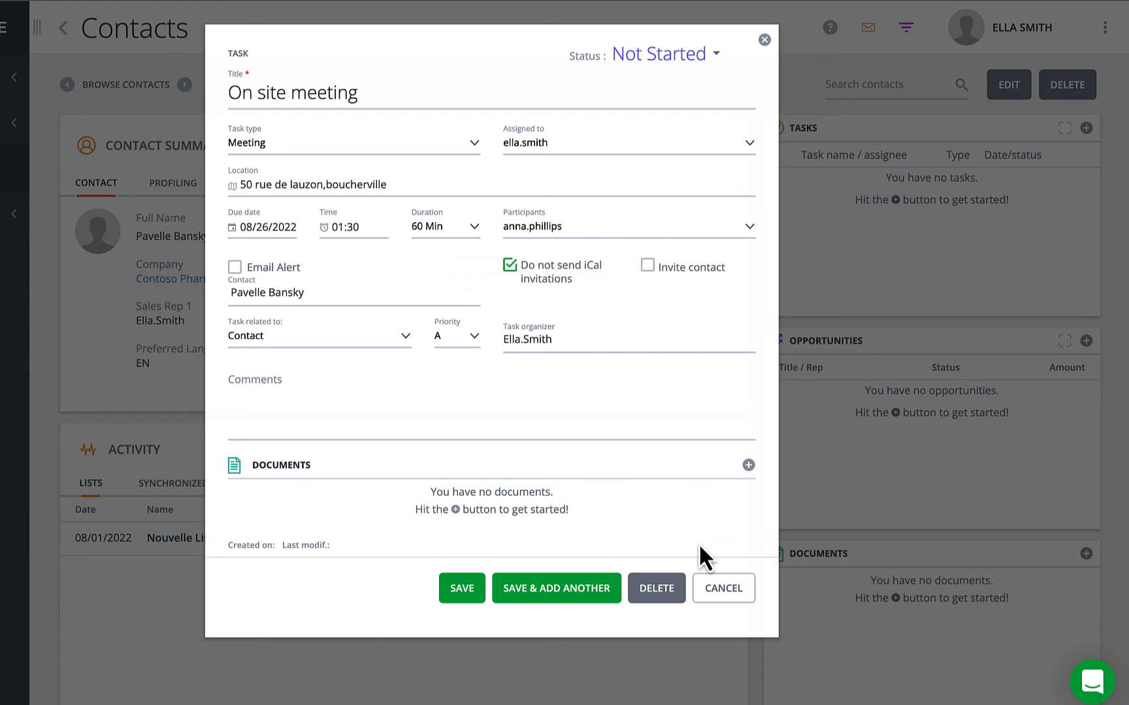
Enable an email alert 1 day before the meeting and tick Invite contact.
left_click(234, 268)
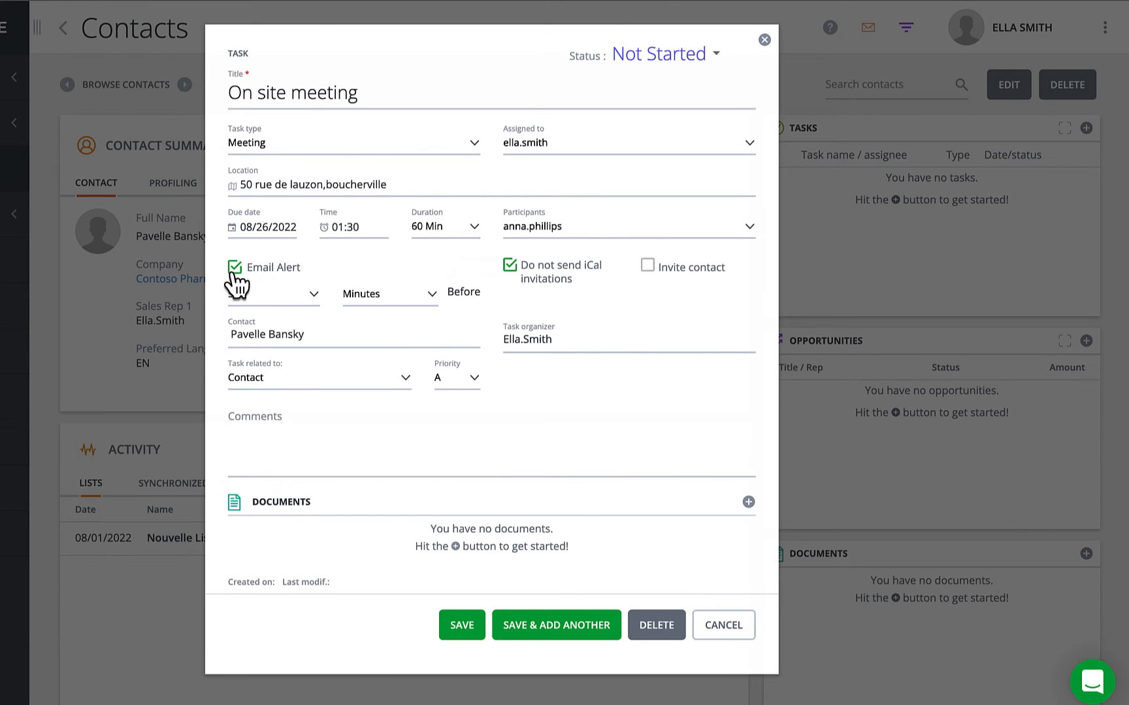
left_click(301, 301)
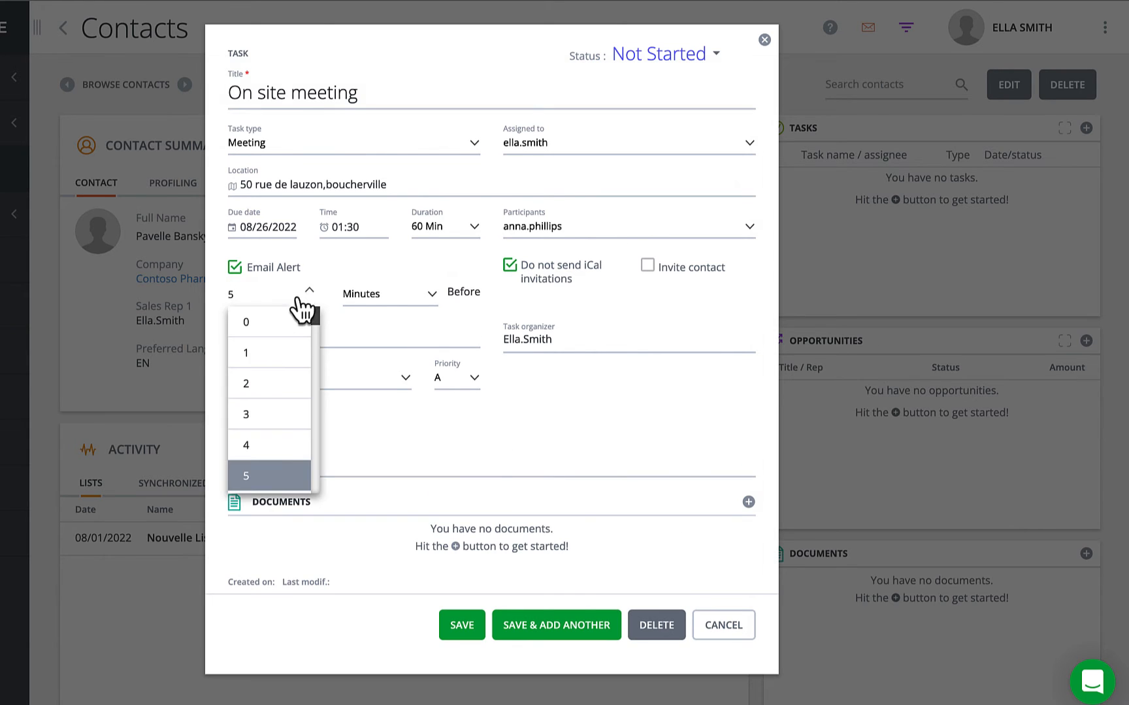
left_click(287, 353)
left_click(392, 302)
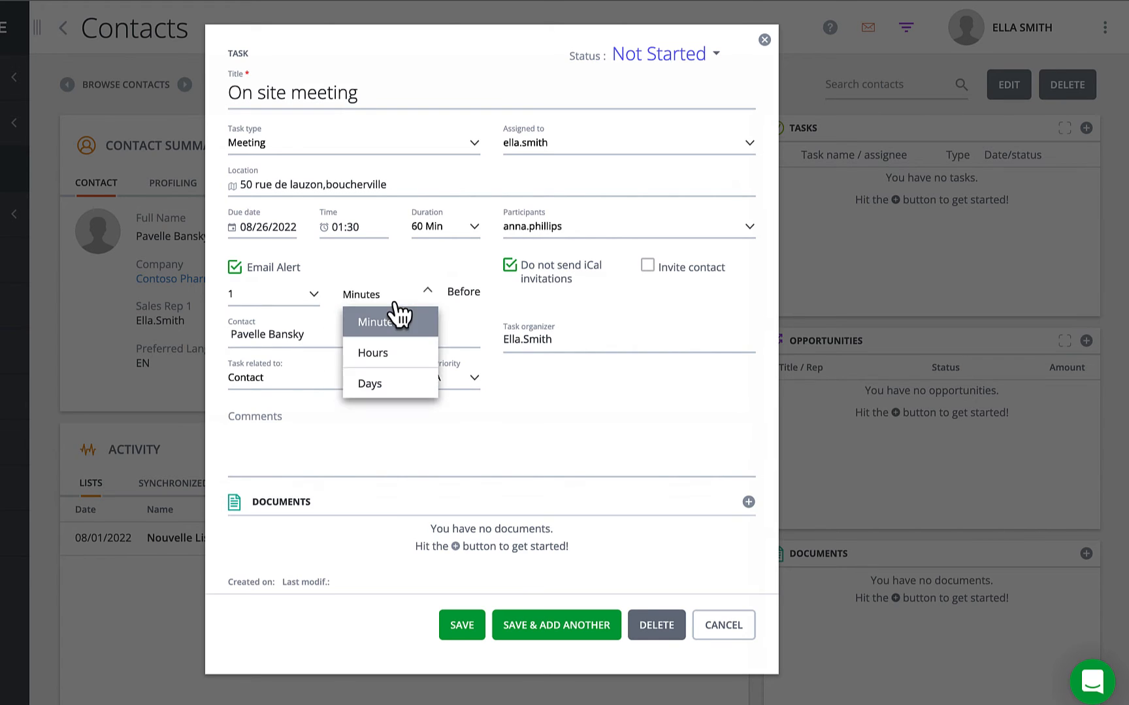
left_click(398, 392)
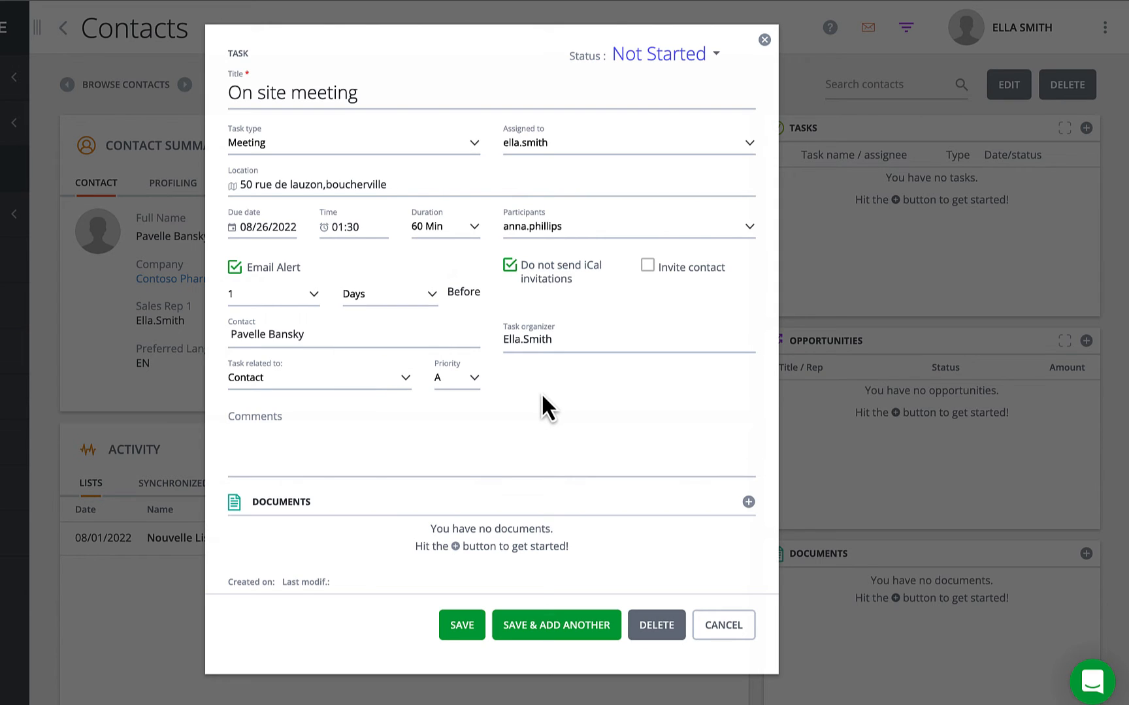
left_click(647, 266)
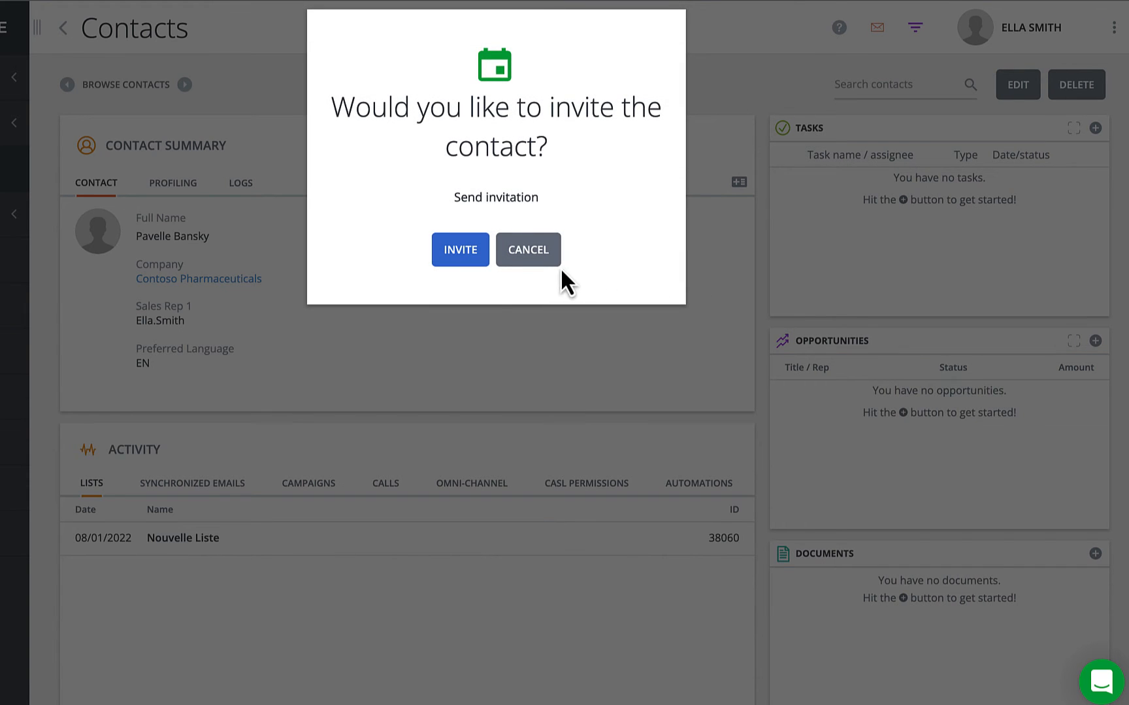
Confirm the contact's meeting invitation with INVITE, then show the Status options.
left_click(471, 268)
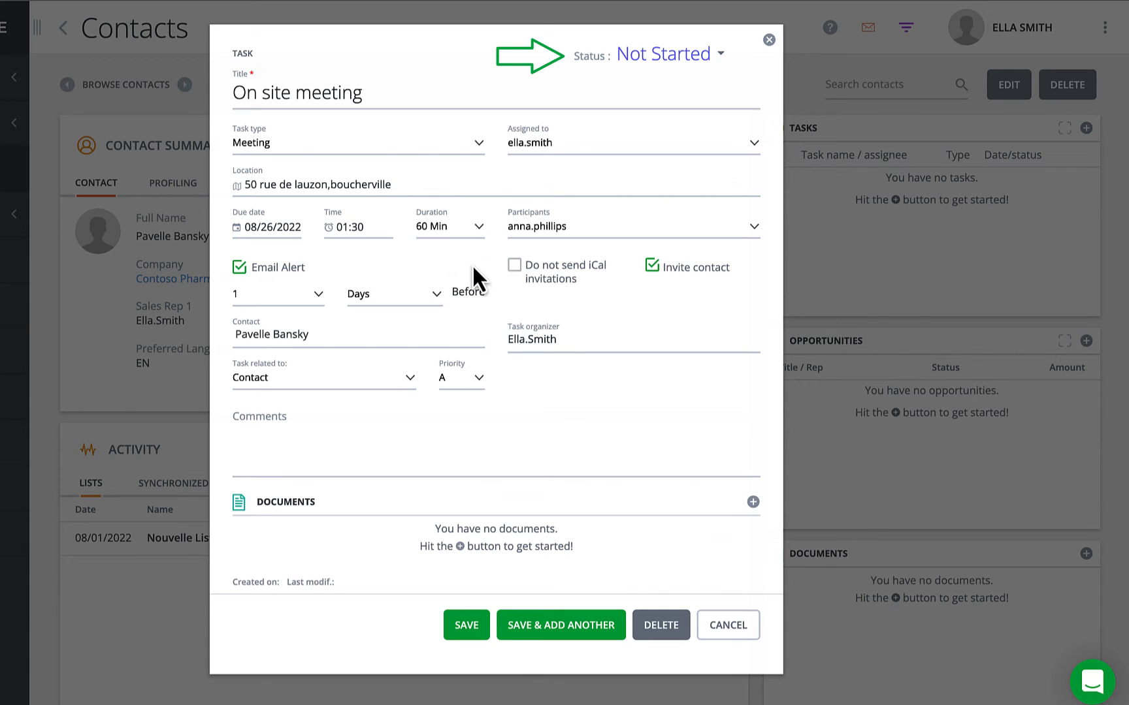
left_click(720, 54)
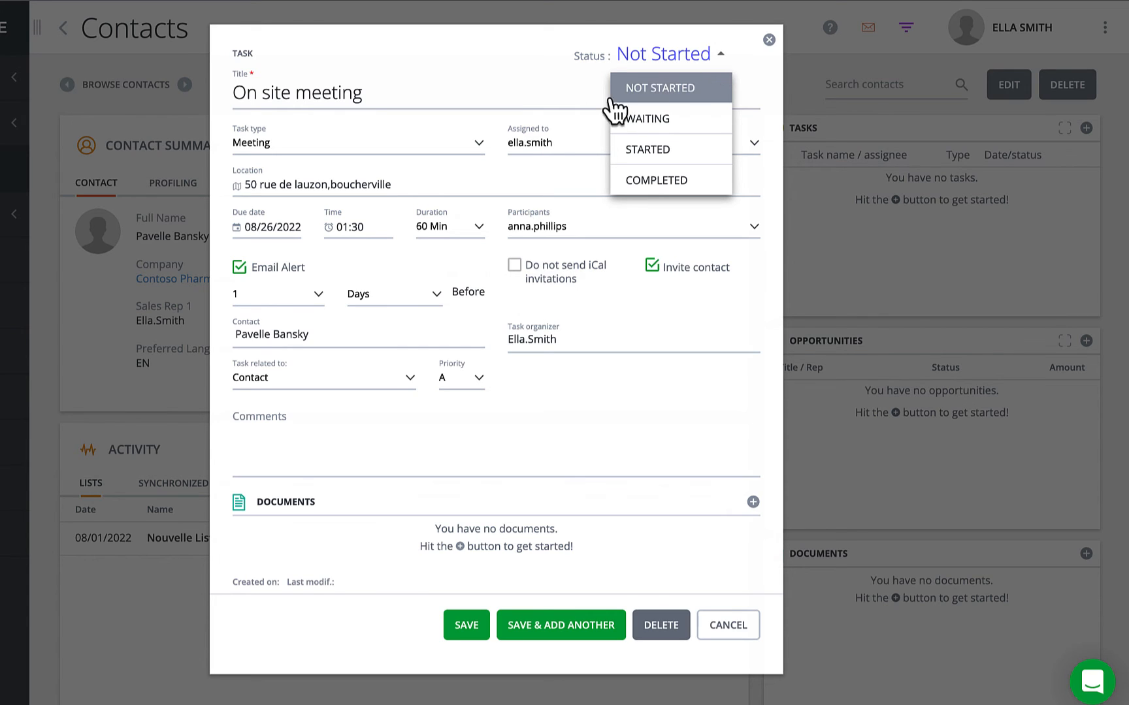
Change the due date to August 18, set status to Completed, and save the task.
left_click(264, 228)
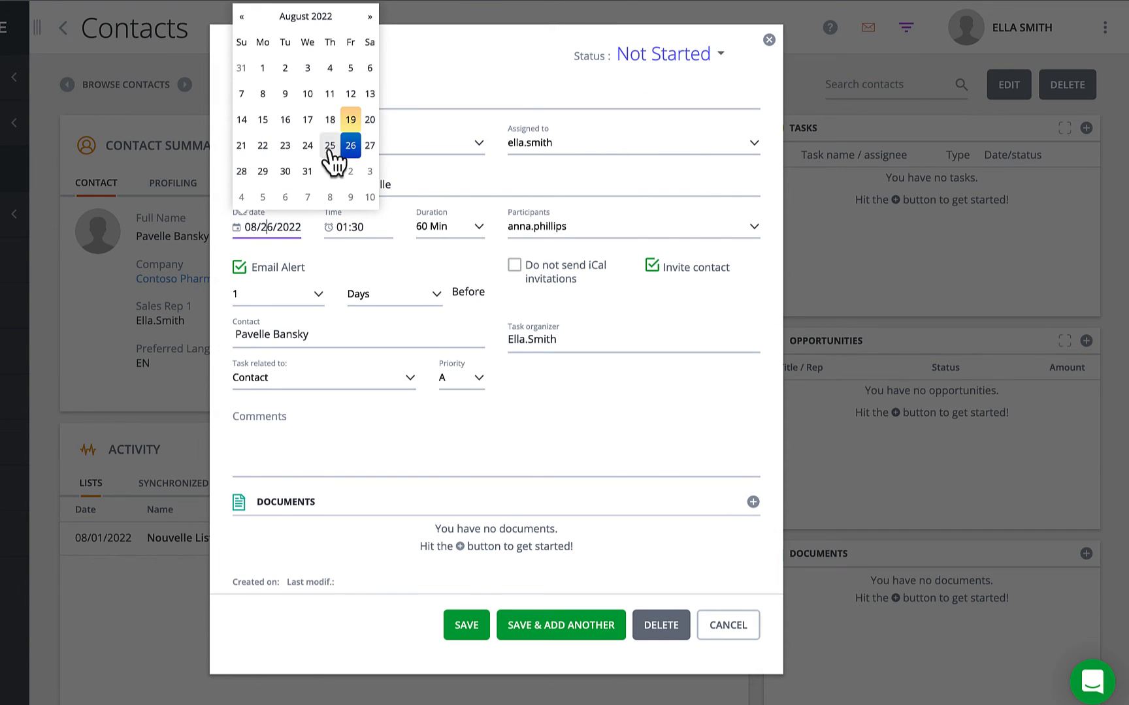
left_click(330, 123)
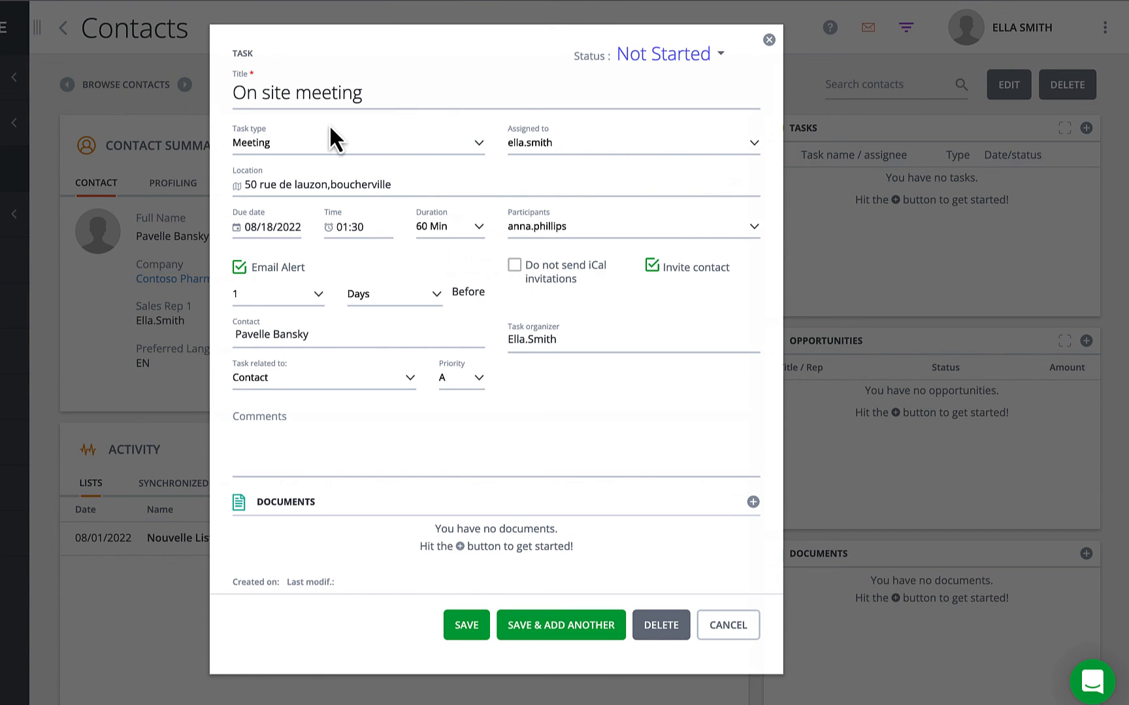
left_click(718, 55)
left_click(689, 185)
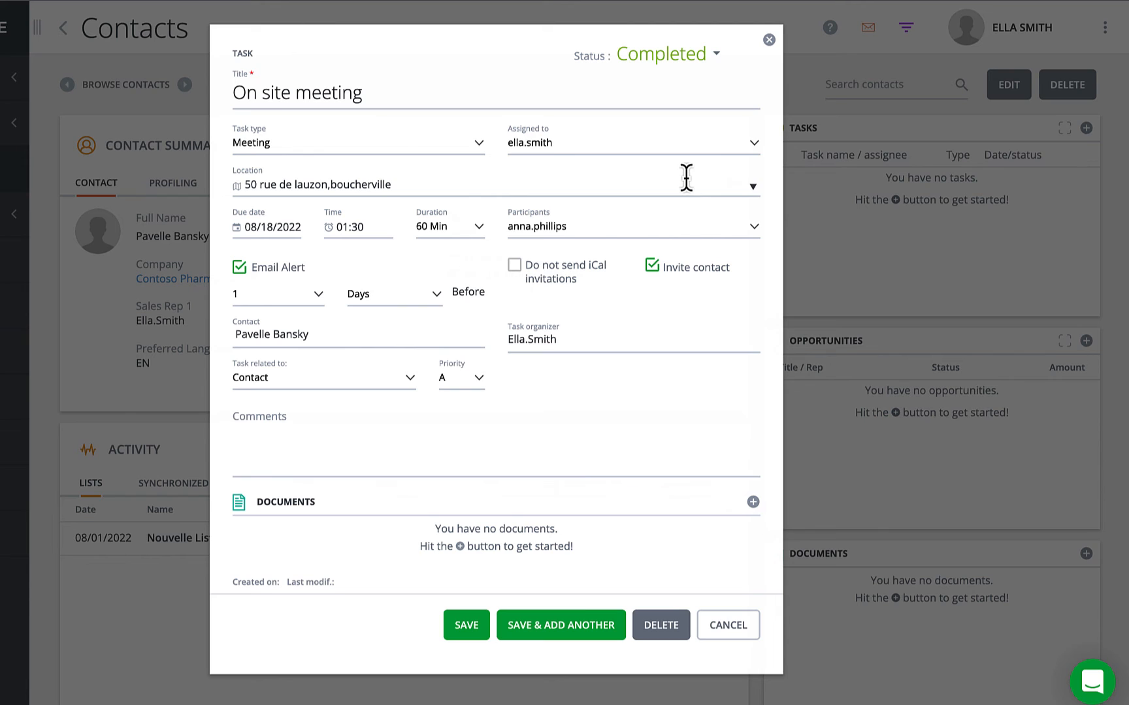
left_click(466, 627)
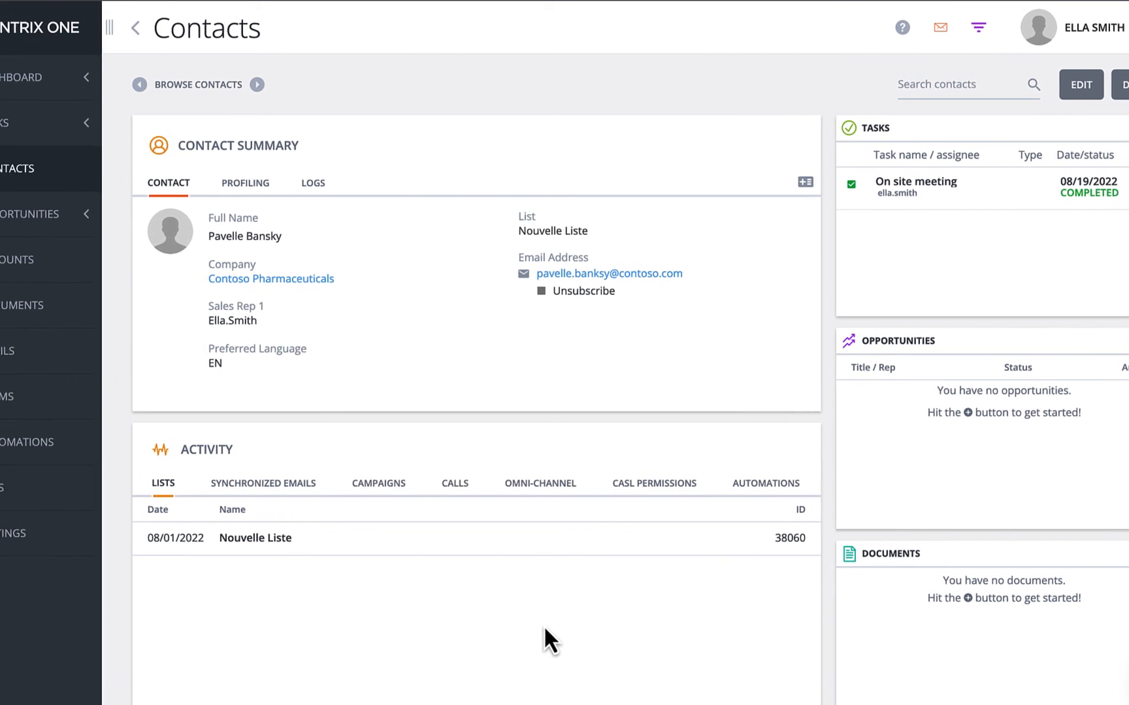
On the Tasks Overview board, move 'Send him the marketing link' to Started, then list tasks under Reports.
left_click(147, 133)
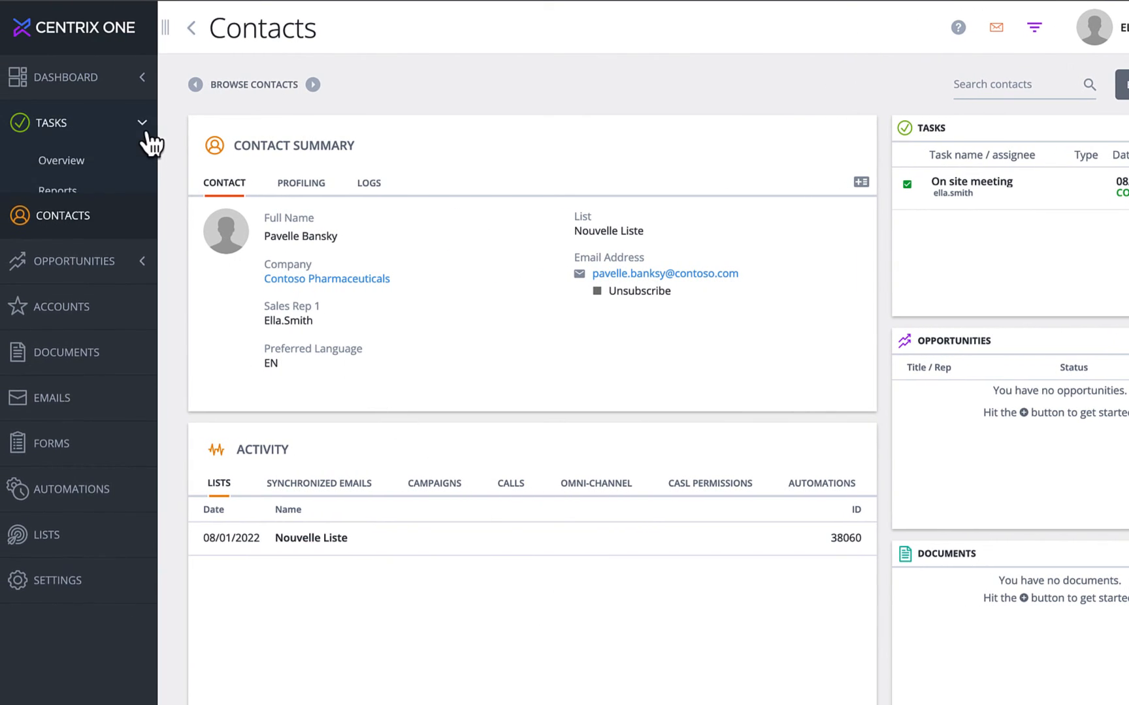
left_click(75, 167)
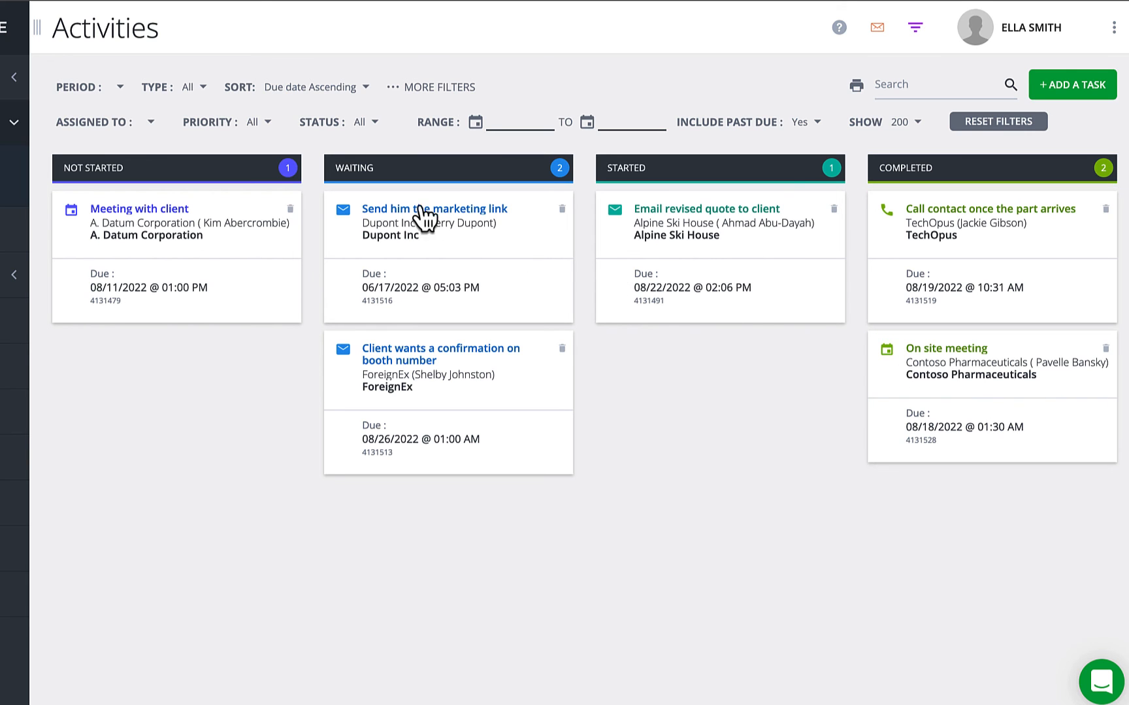
left_click_drag(414, 214, 733, 333)
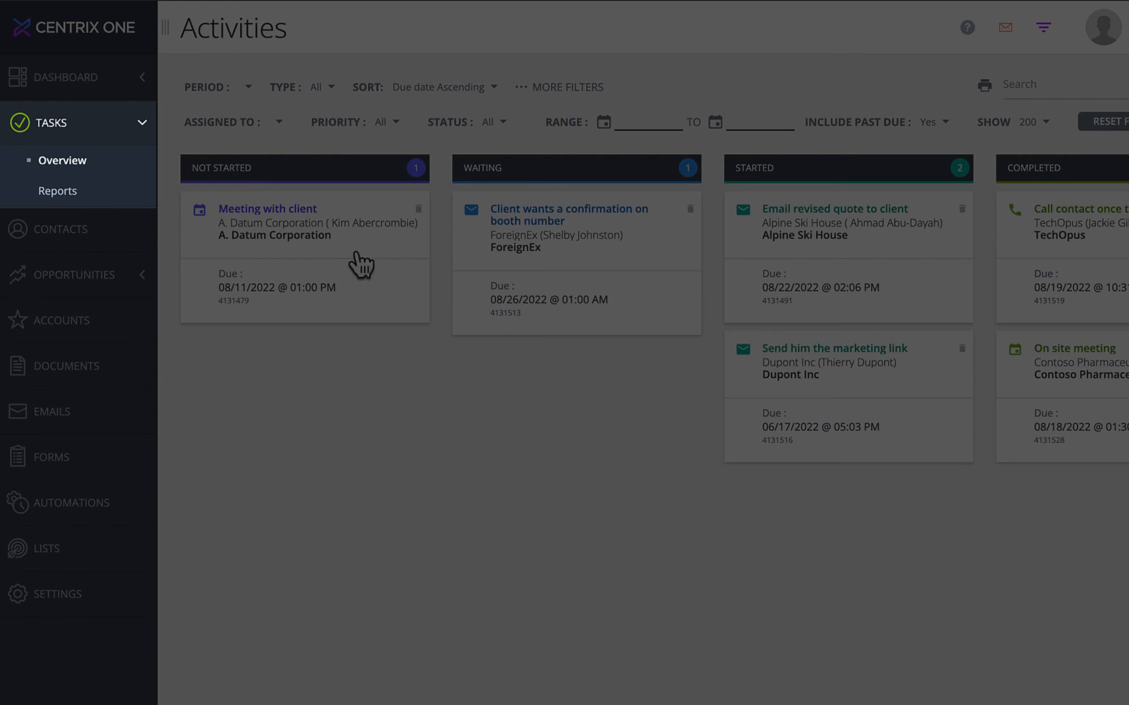
left_click(85, 196)
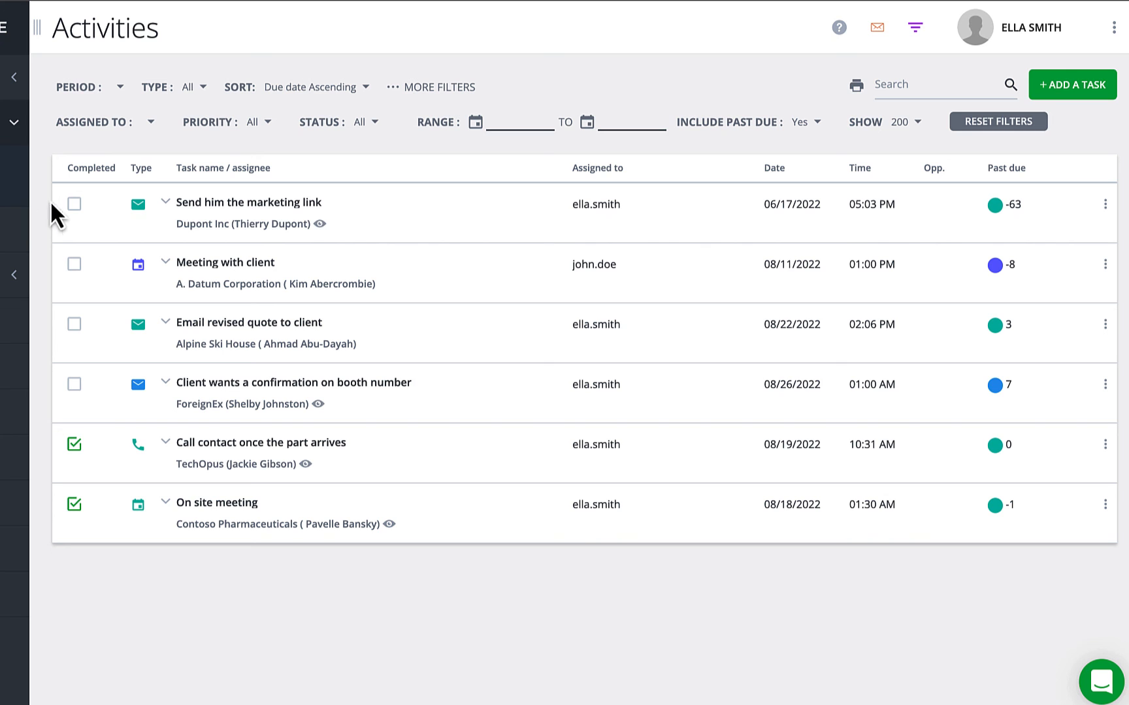
View 'Send him the marketing link' without changes, then mark 'Client wants a confirmation on booth number' completed.
left_click(293, 208)
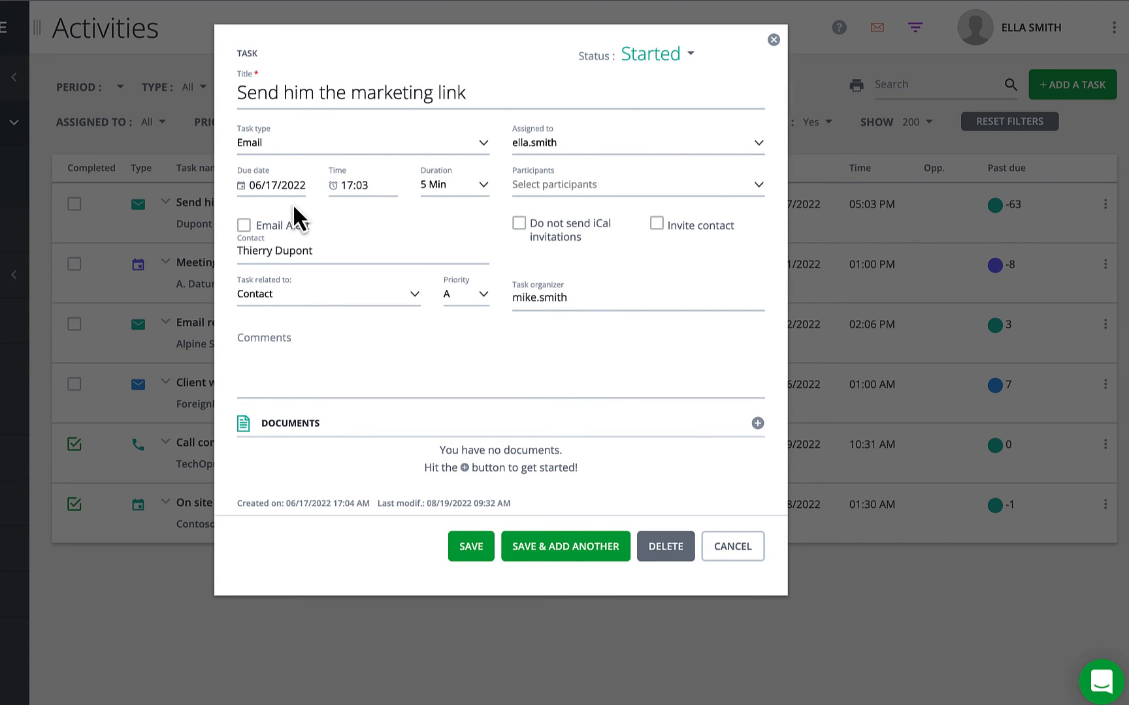
left_click(773, 40)
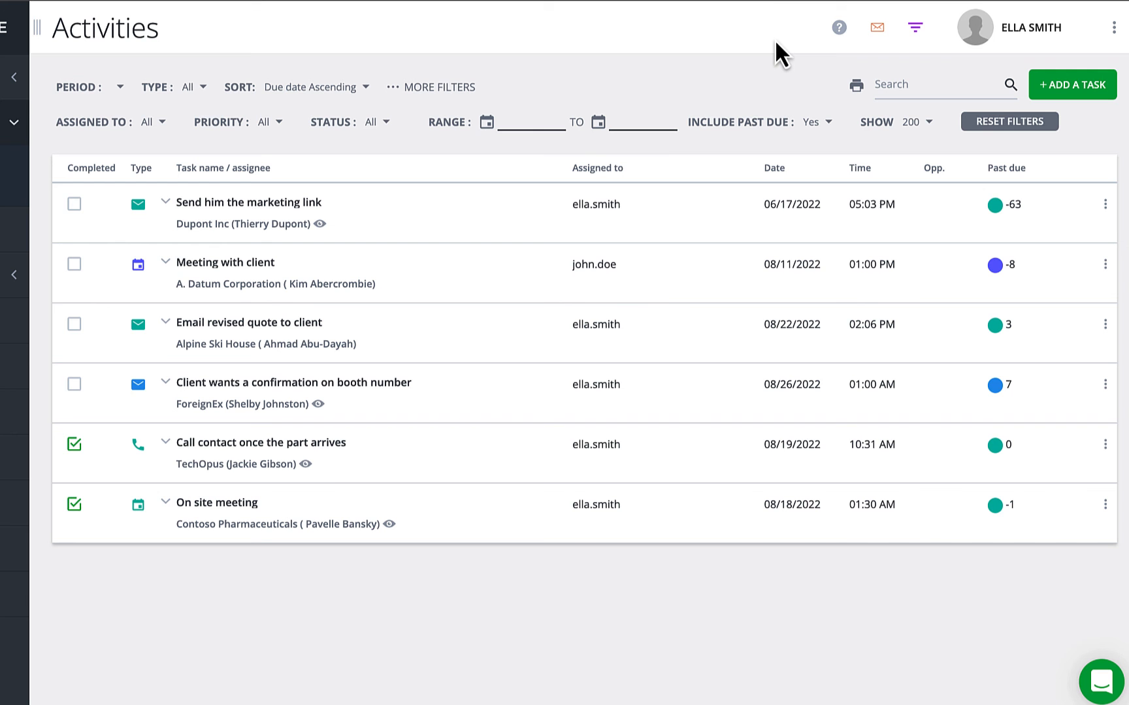
left_click(75, 385)
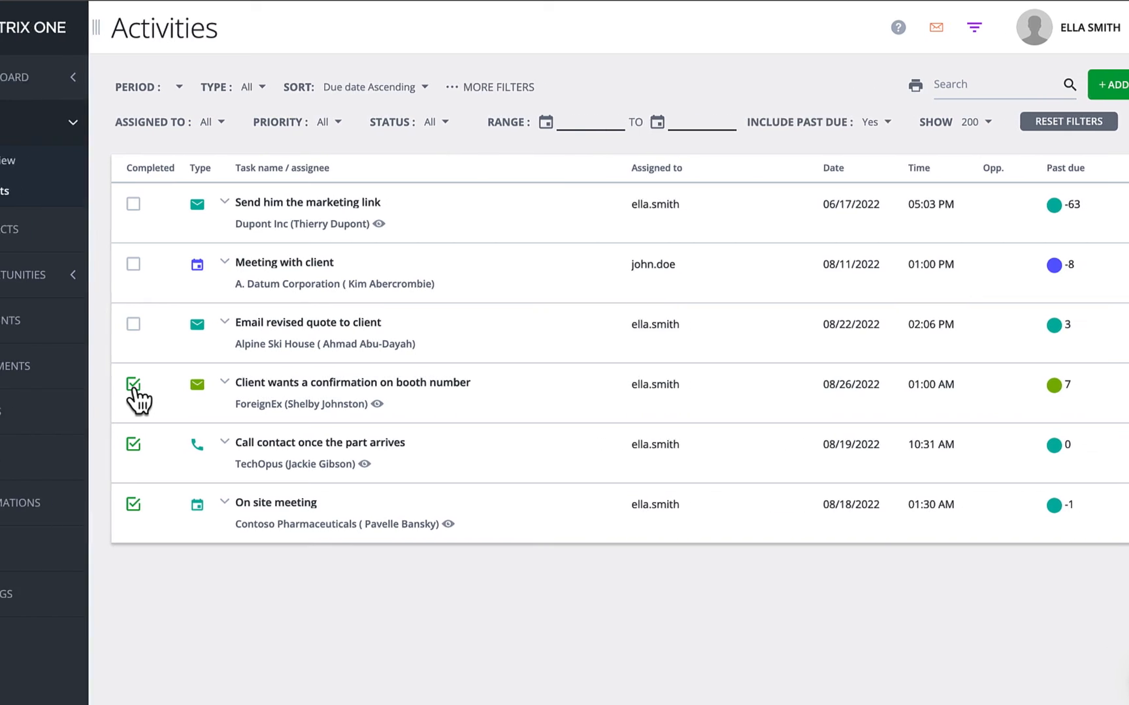
left_click(128, 79)
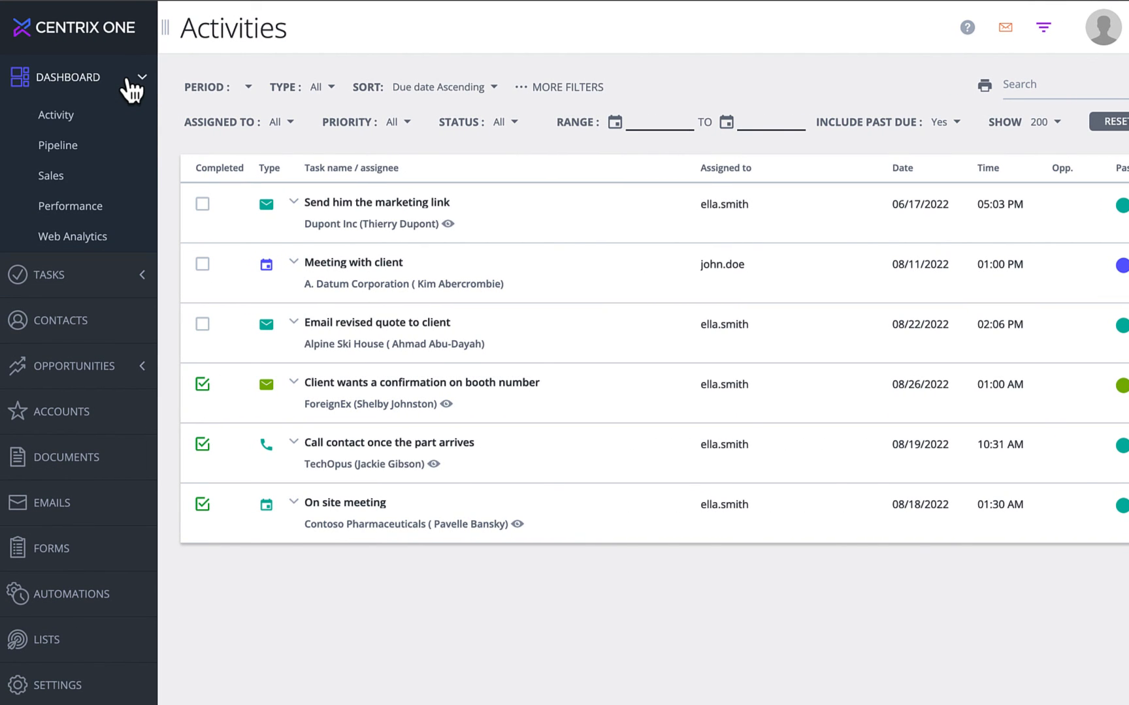
Open the Activity dashboard to view the 22 tasks, 25 completed, and per-user task status.
left_click(68, 118)
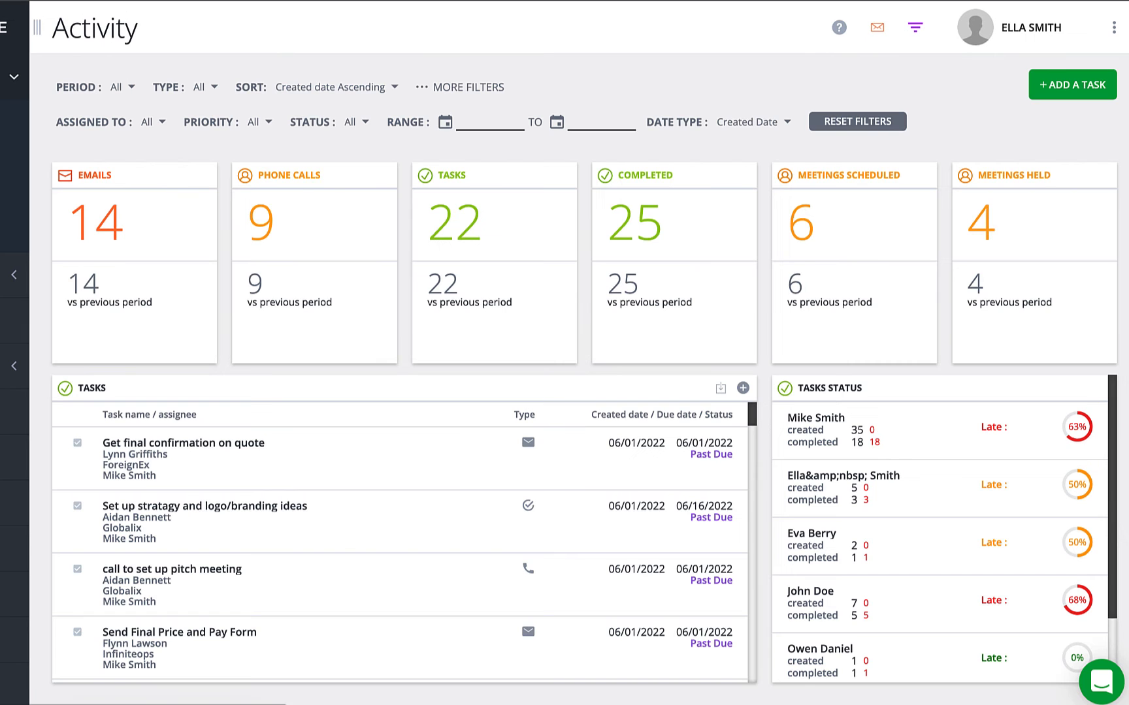